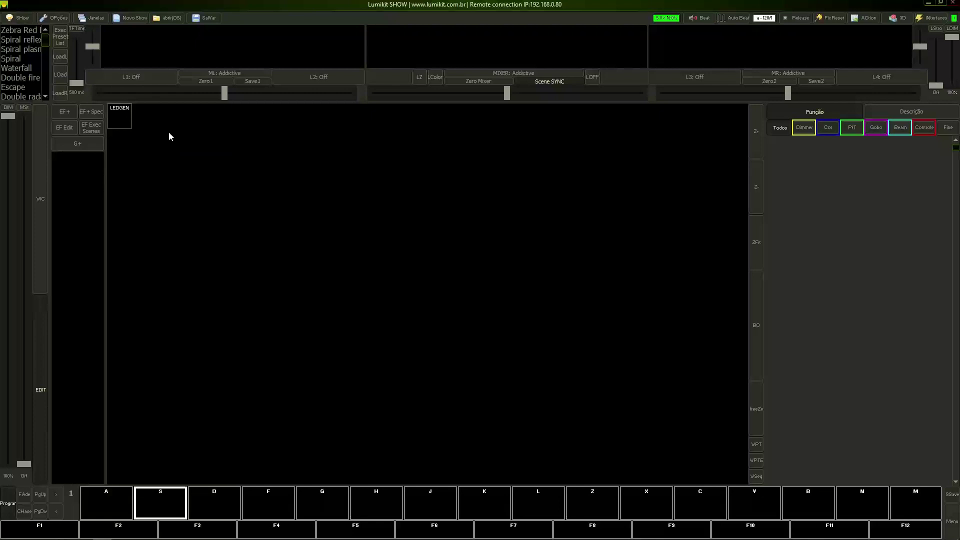
Open the show configuration and look over the dialog for adding a fixture by locating its channels
left_click(20, 18)
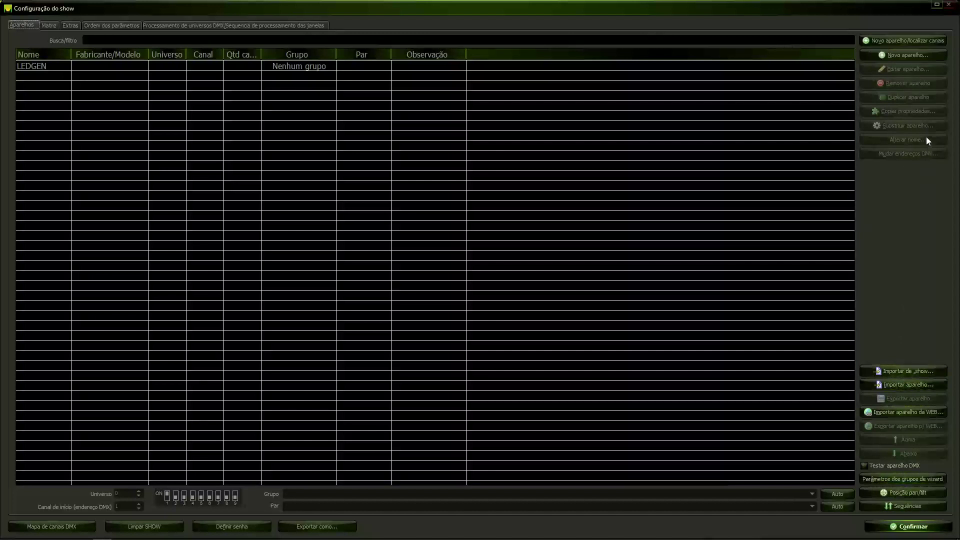
left_click(899, 41)
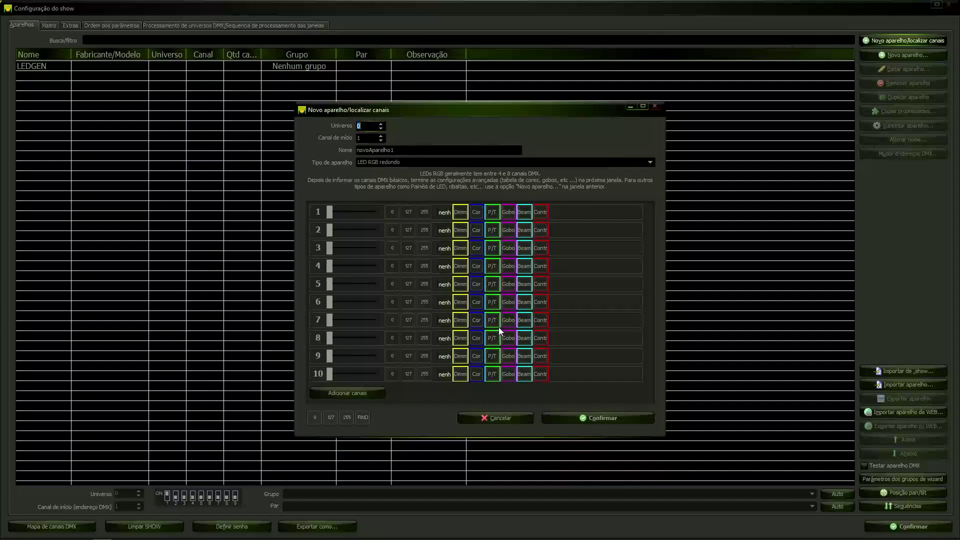
left_click(509, 418)
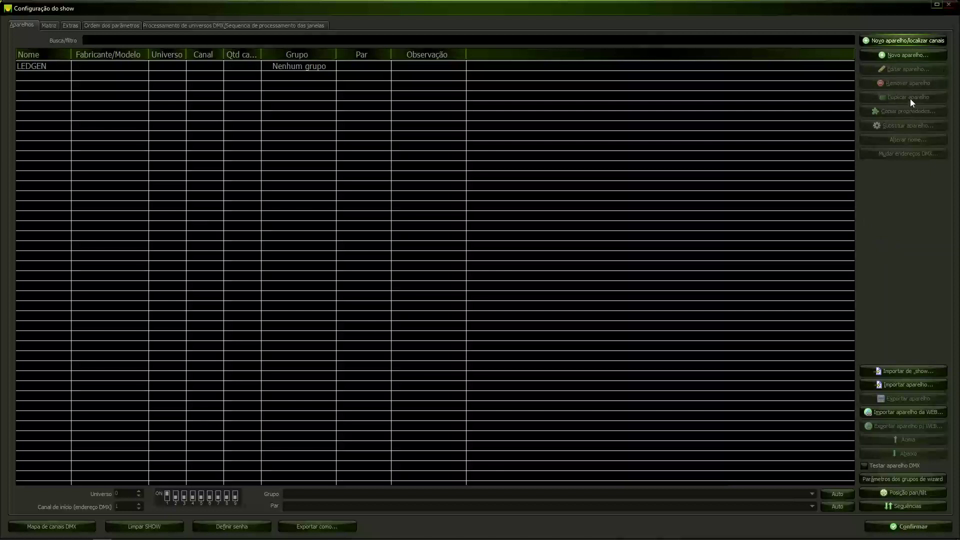
Start a new fixture in the fixture editor, named Par_led, with the type LED RGB redondo
left_click(910, 55)
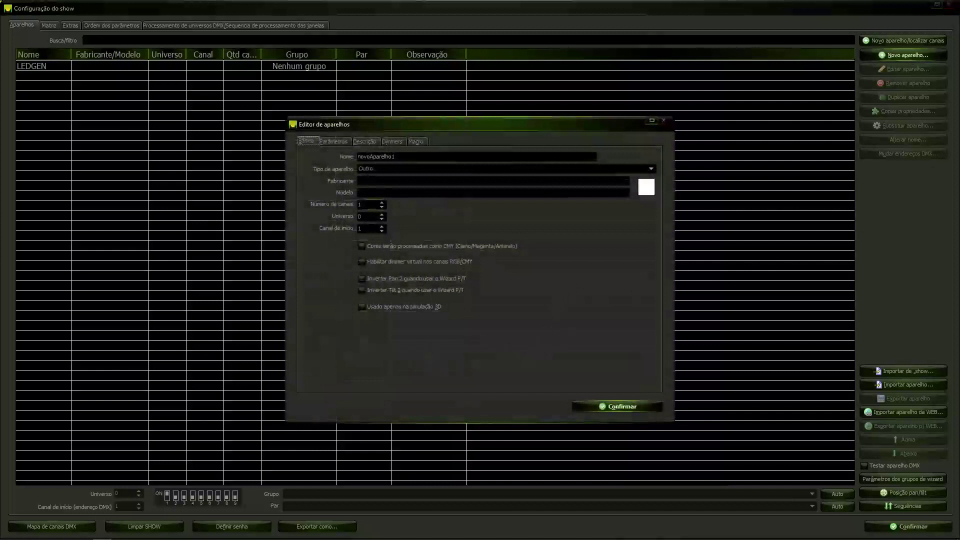
left_click_drag(353, 129, 344, 123)
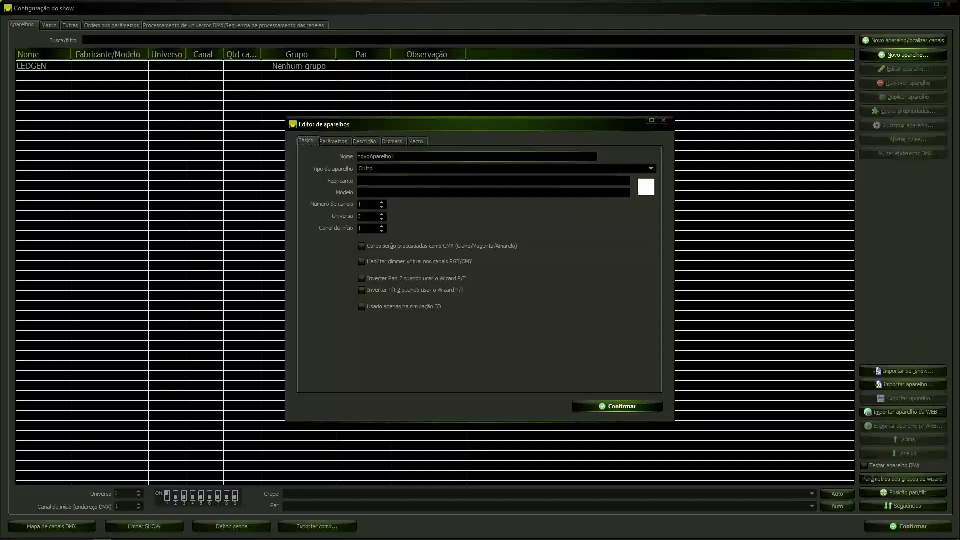
key("Tab")
type("Par_led")
left_click(372, 170)
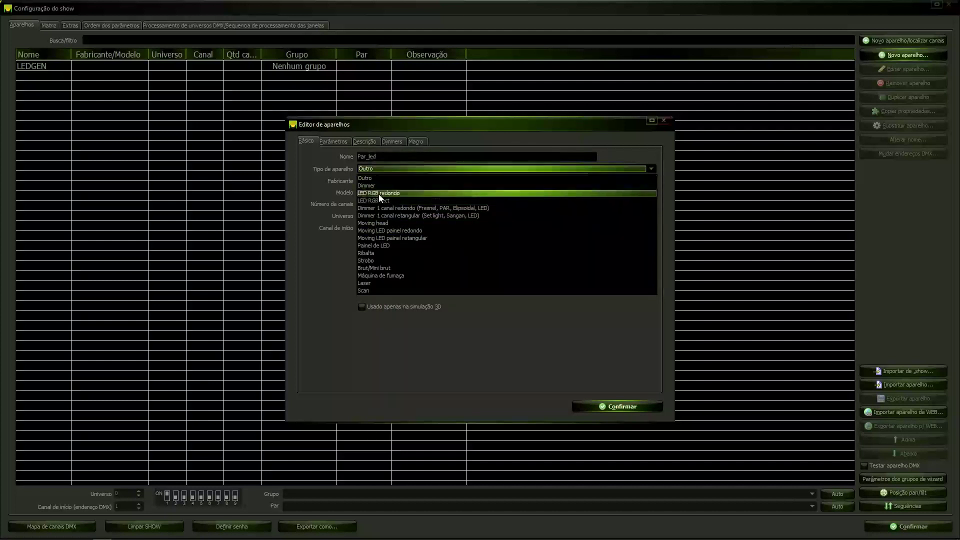
left_click(376, 193)
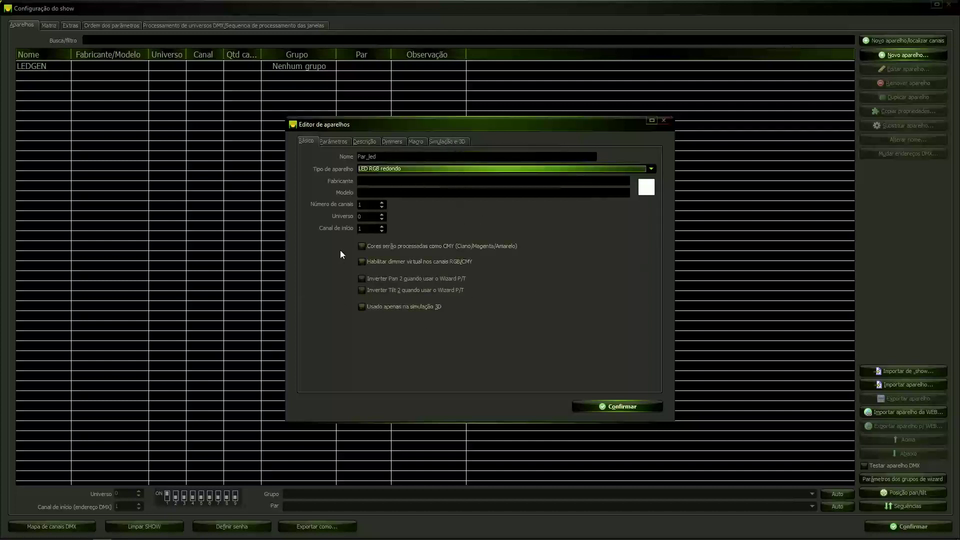
Set the fixture's manufacturer to Acme, its model to Par led model 1 and its channel count to 10
key("Tab")
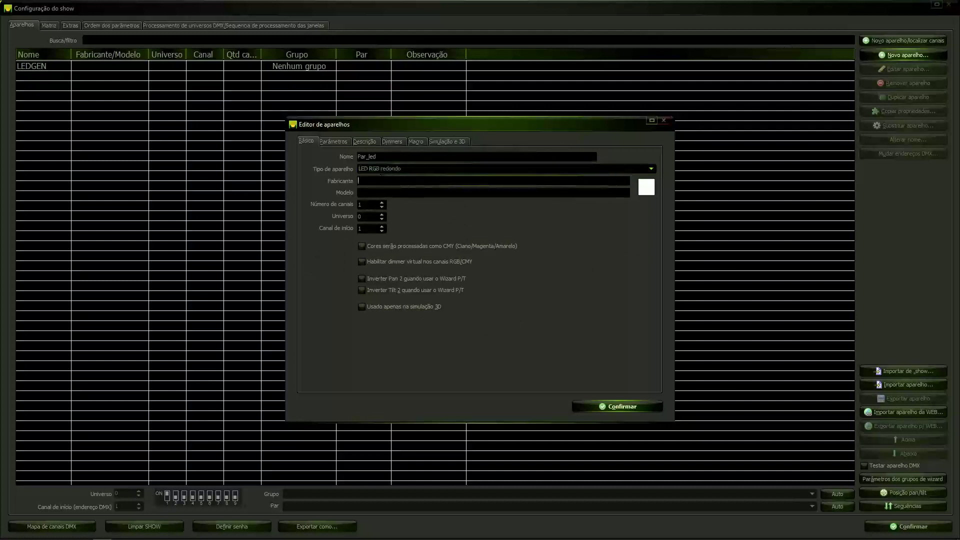
type("Acme")
key("Tab")
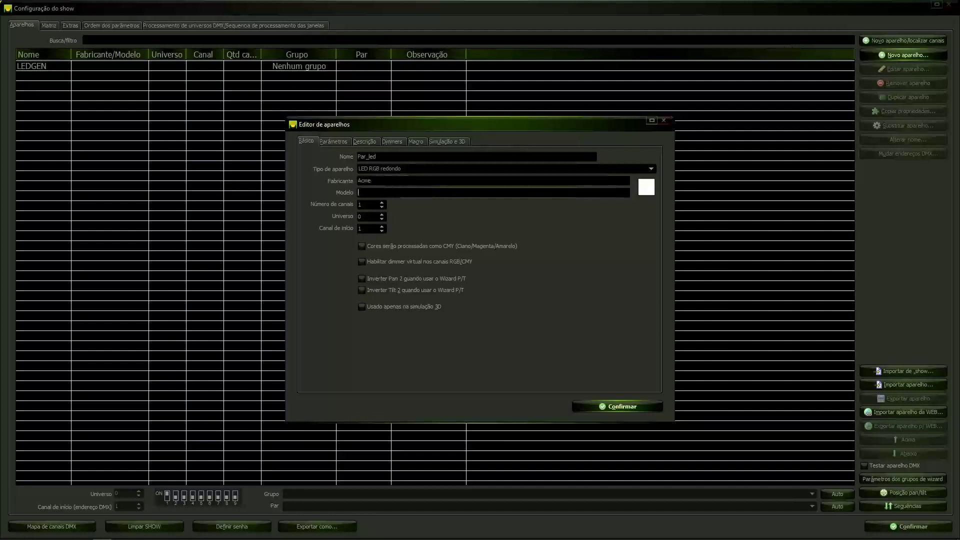
type("Par led model 1")
key("Tab")
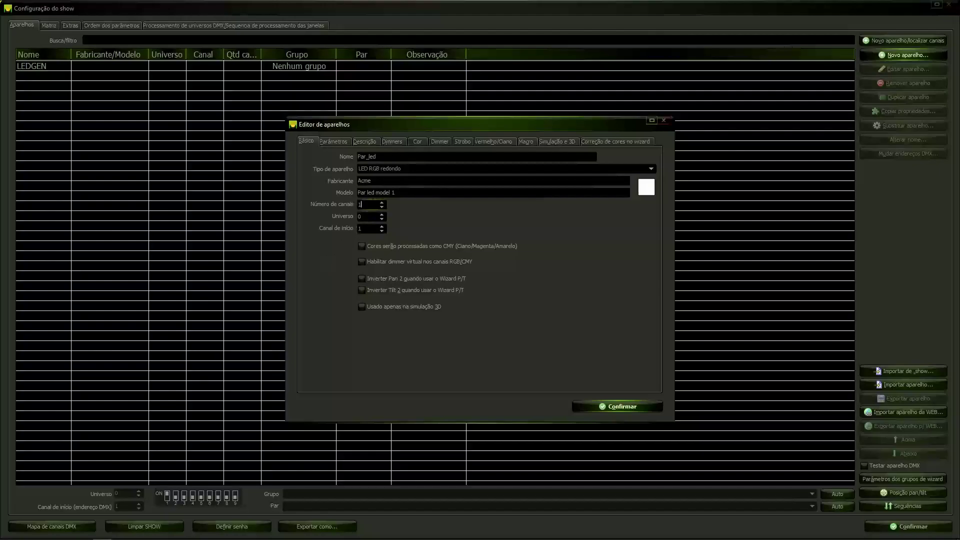
type("7")
key("BackSpace")
type("10")
key("Tab")
key("Tab")
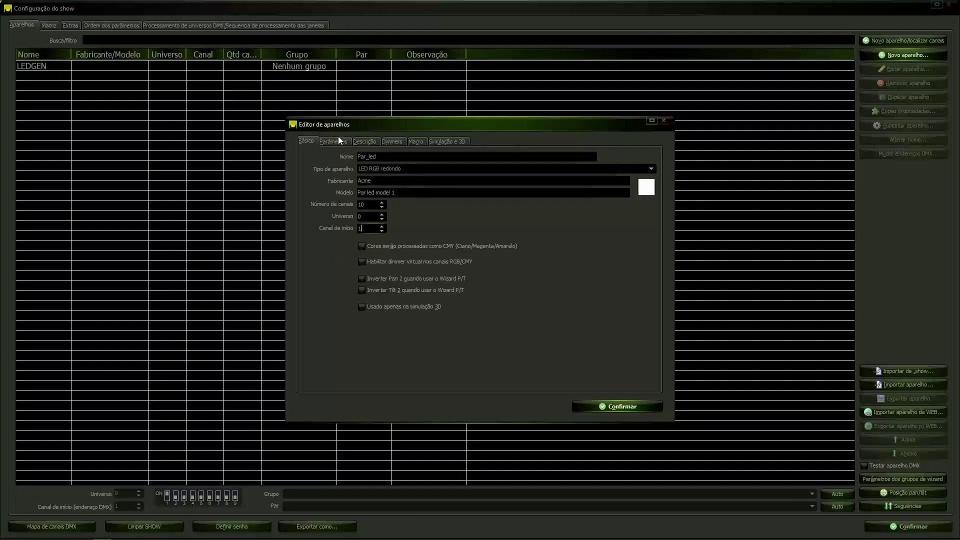
left_click(367, 247)
left_click(362, 307)
left_click(373, 308)
Examine the fixture's available parameters, first the full list and then the Dimmer, Cor, P/T, Gobo, Beam and Controle categories
left_click(334, 141)
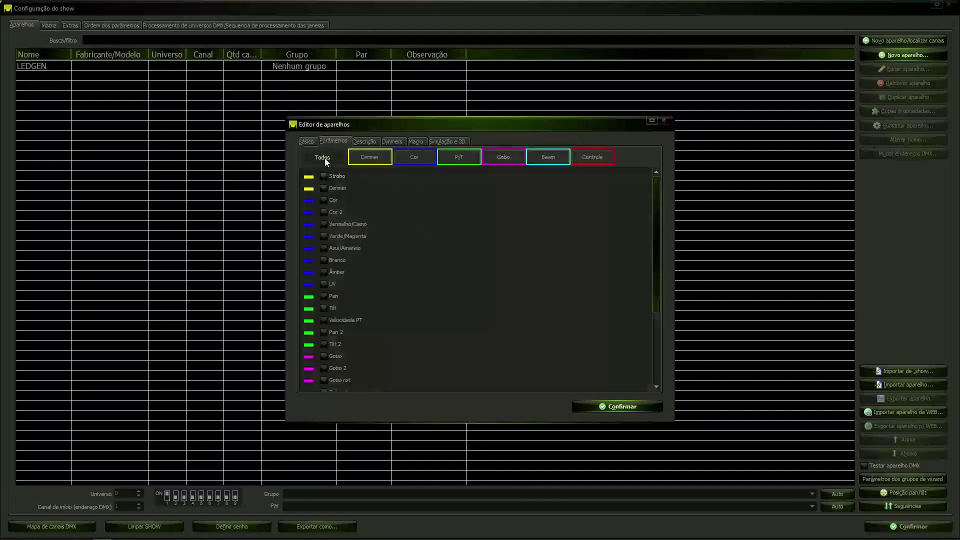
scroll(344, 263, "down", 3)
scroll(344, 262, "up", 5)
scroll(352, 245, "down", 3)
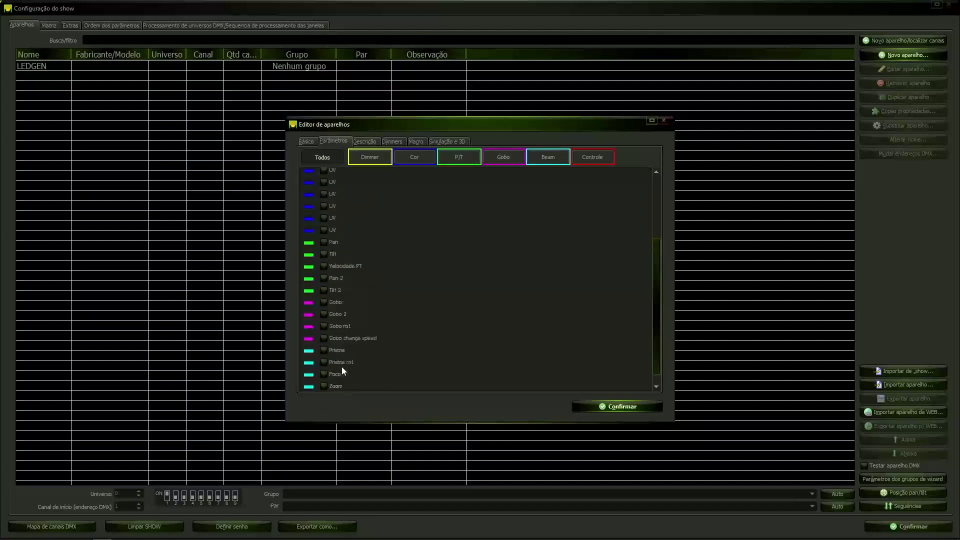
scroll(344, 371, "up", 2)
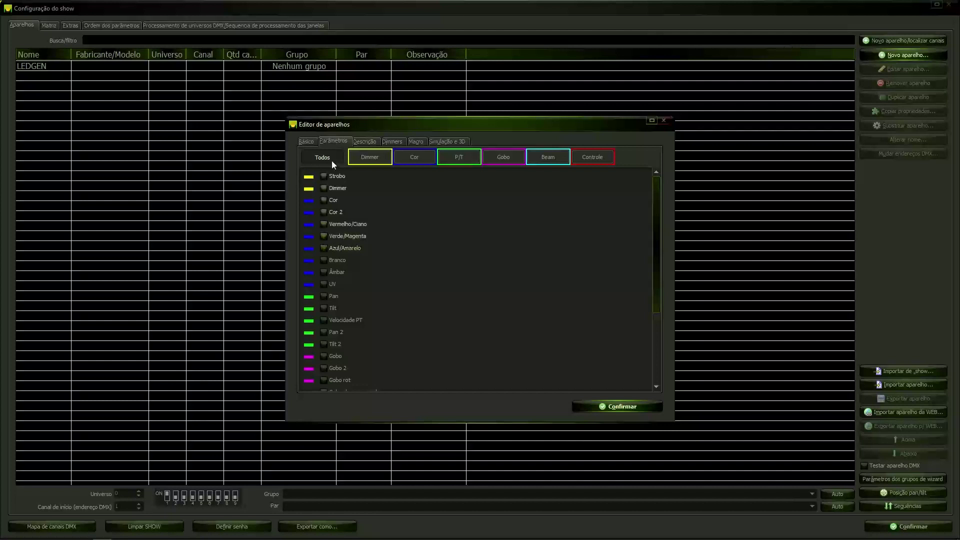
scroll(333, 301, "down", 3)
scroll(337, 315, "up", 3)
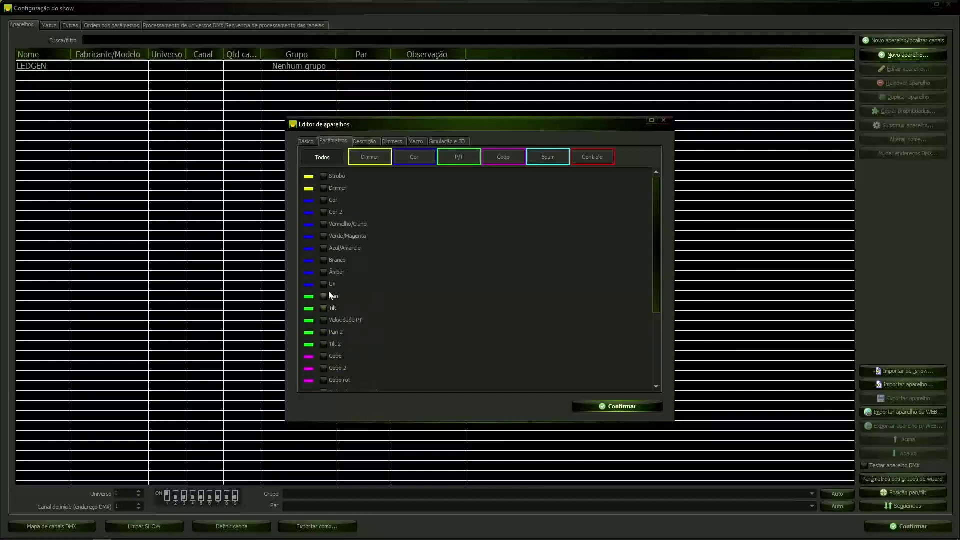
left_click(370, 158)
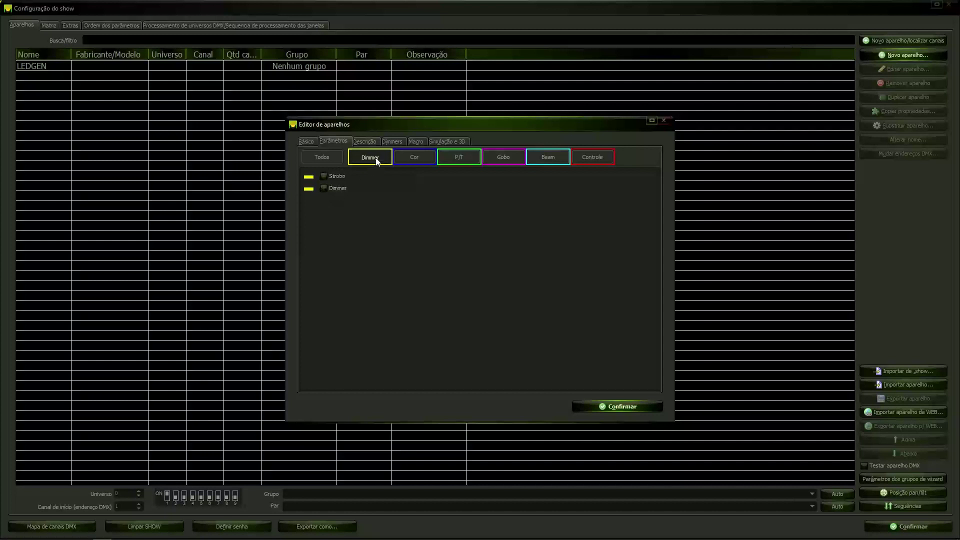
left_click(415, 157)
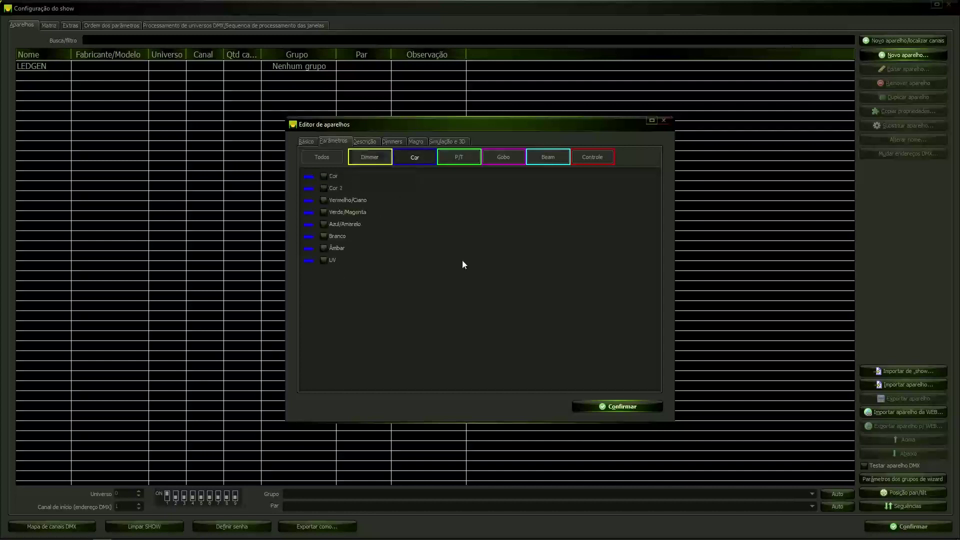
left_click(466, 156)
left_click(510, 157)
left_click(550, 159)
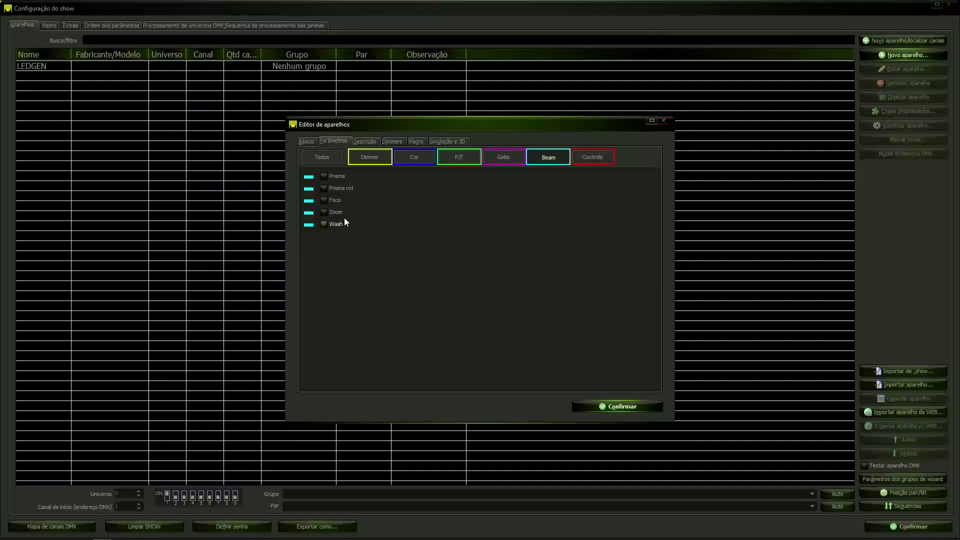
left_click(605, 156)
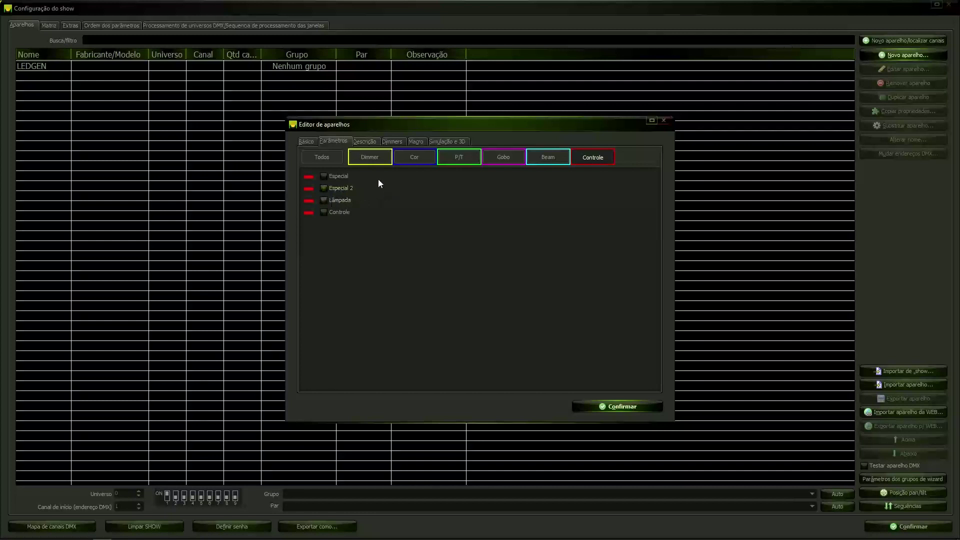
left_click(332, 157)
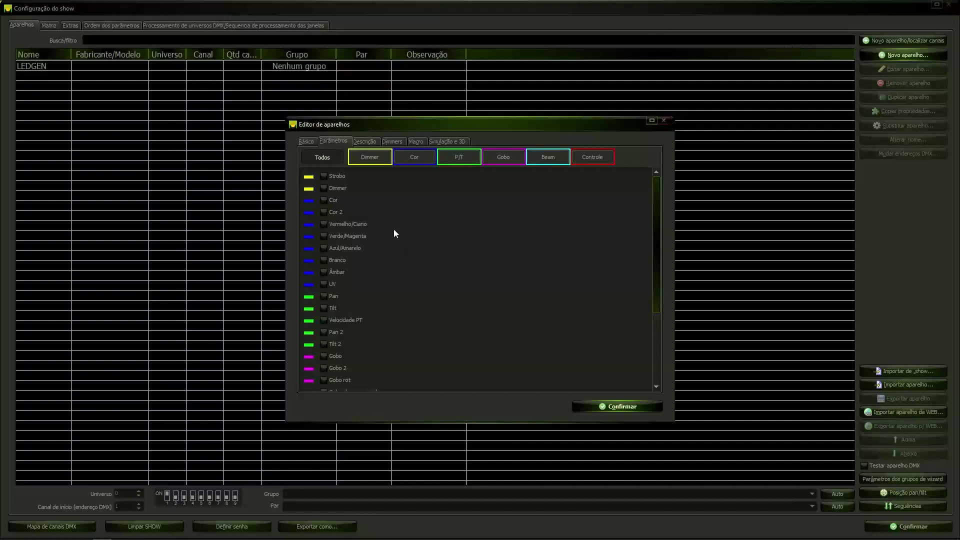
Enable the Dimmer, Vermelho/Ciano, Verde/Magenta, Azul/Amarelo, Branco and Âmbar parameters for the fixture
left_click(324, 188)
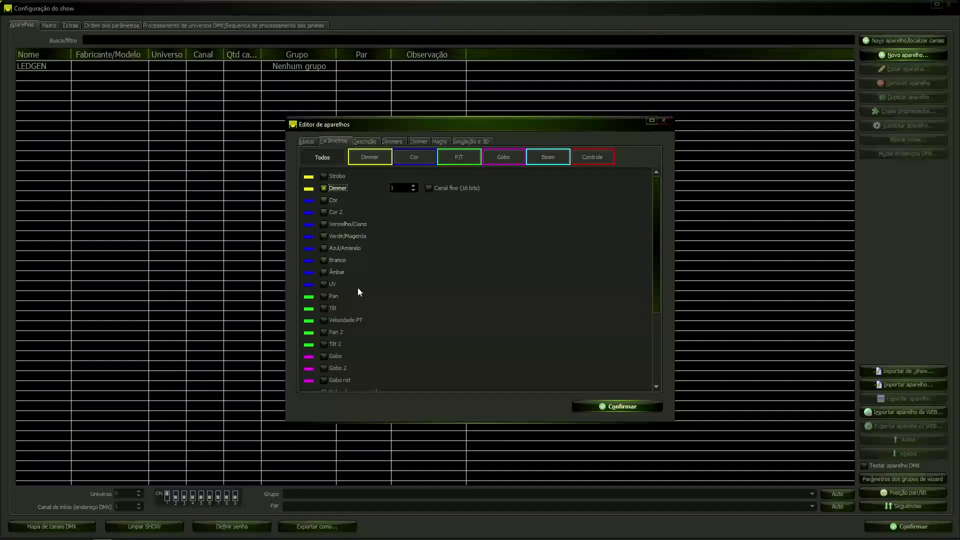
left_click(323, 223)
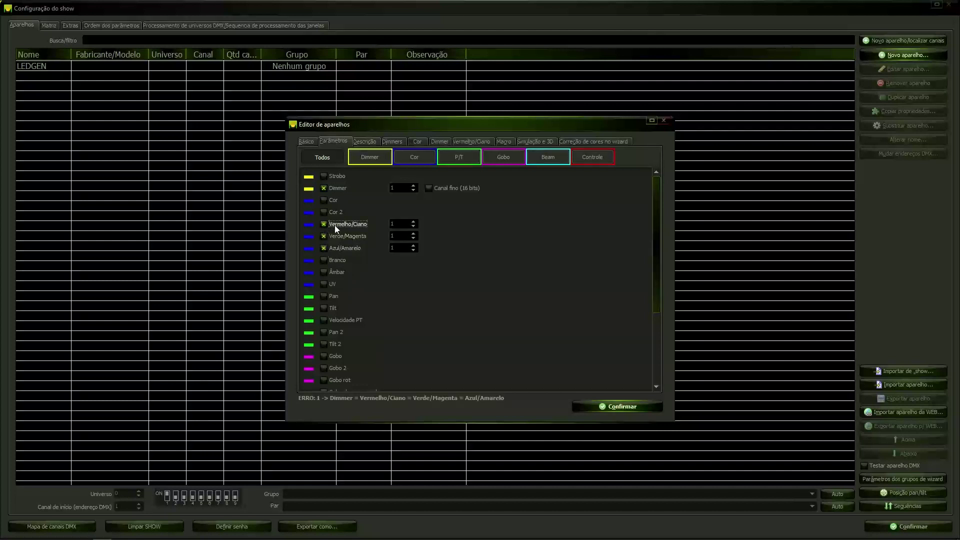
left_click(323, 260)
left_click(323, 273)
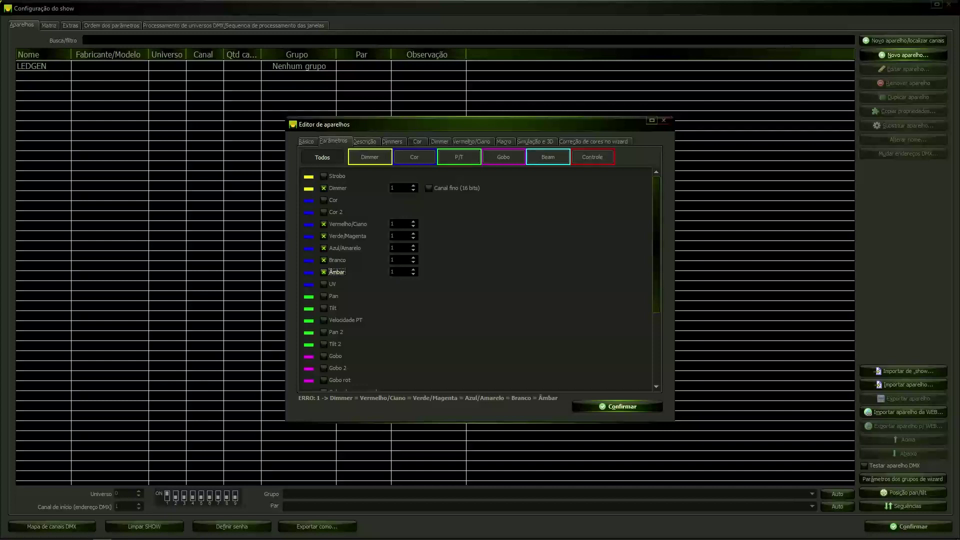
Assign Vermelho/Ciano to channel 2, Verde/Magenta to 3, Azul/Amarelo to 4, Branco to 5 and Âmbar to 6
left_click(400, 223)
type("2")
key("Tab")
type("3")
key("Tab")
type("4")
key("Tab")
type("5")
key("Tab")
type("6")
Enable the Strobo parameter on channel 7 and confirm the new fixture
scroll(390, 298, "down", 3)
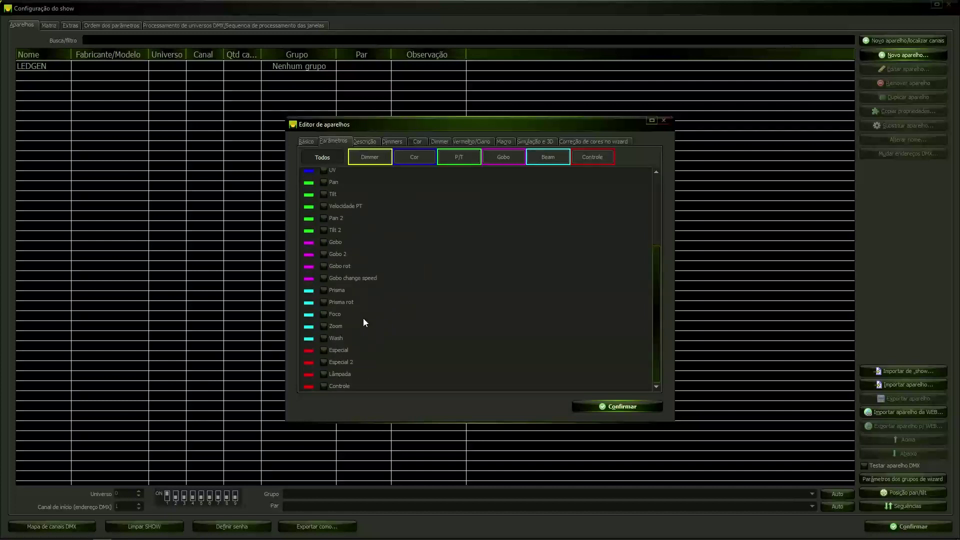
scroll(363, 317, "up", 3)
left_click(324, 176)
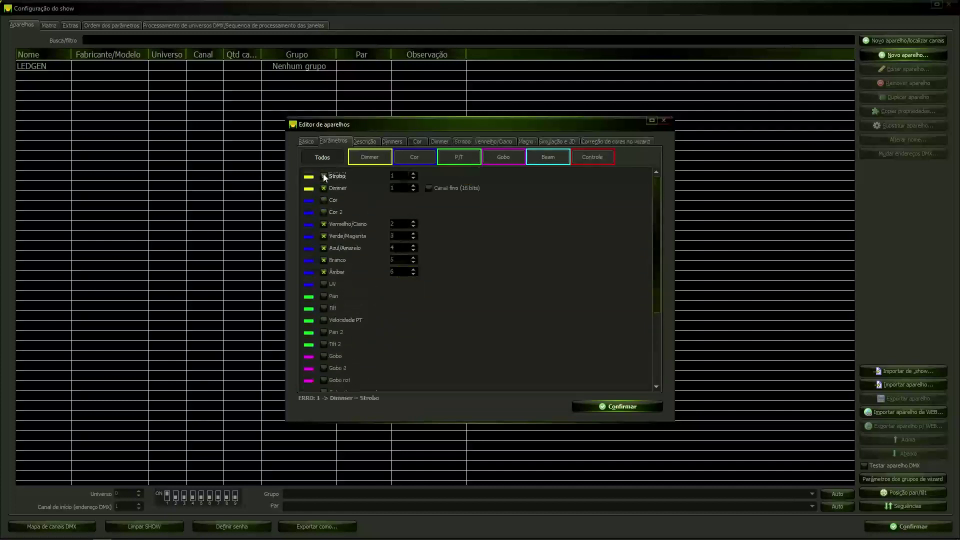
left_click(394, 176)
type("7")
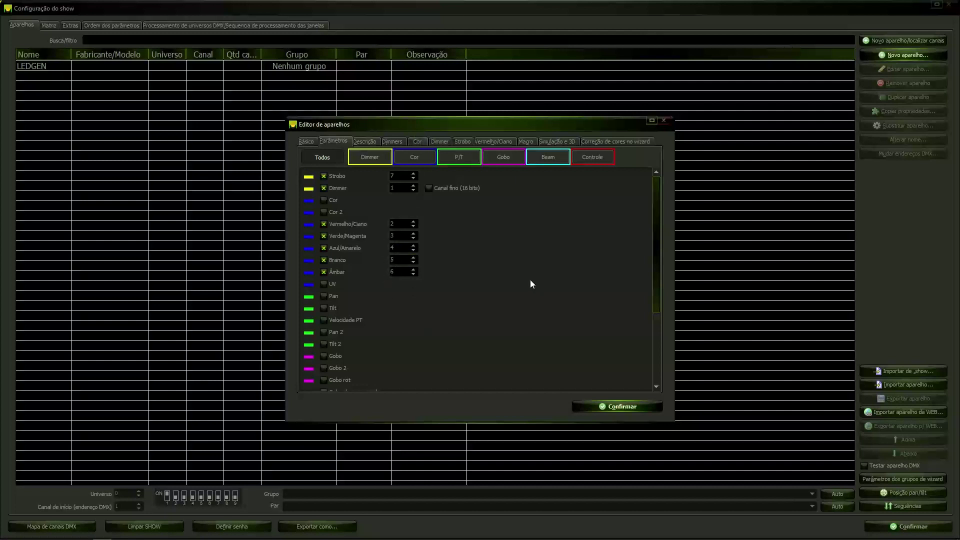
left_click(617, 407)
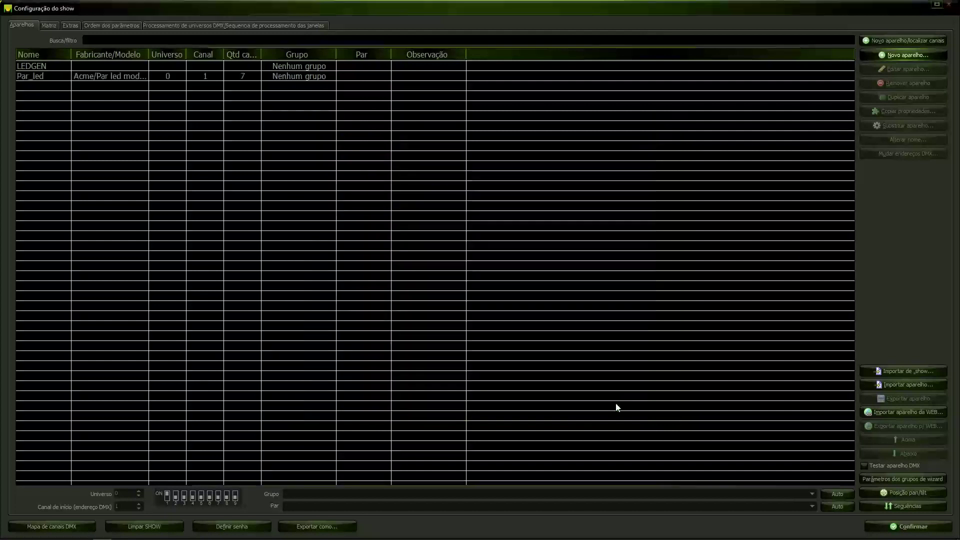
Reopen the Par_led fixture in the editor to view its settings, then close it without changes
left_click(40, 78)
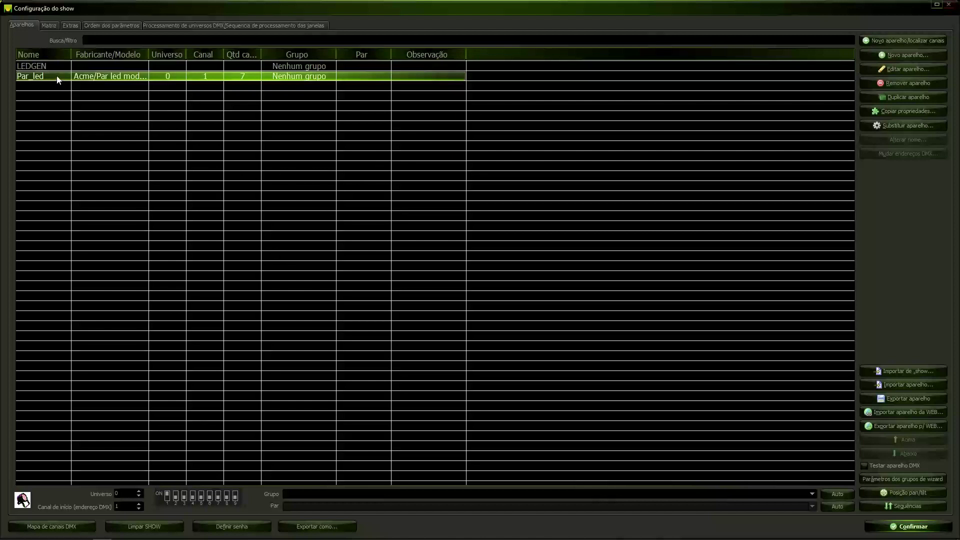
left_click(897, 69)
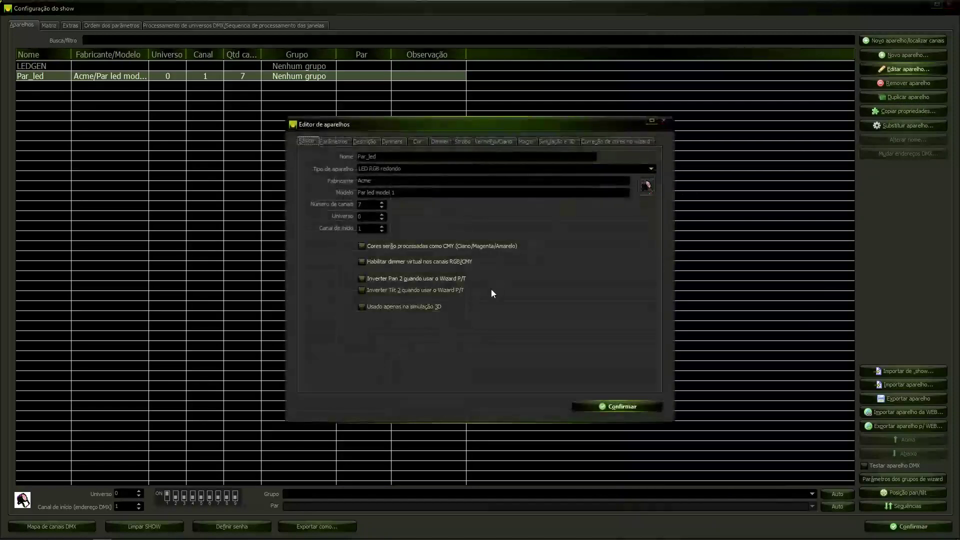
left_click(663, 121)
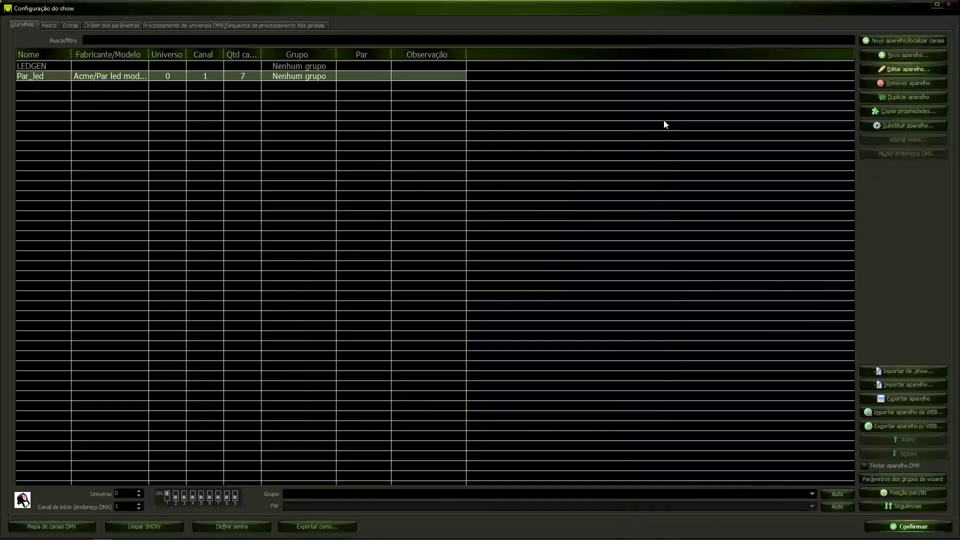
double_click(46, 76)
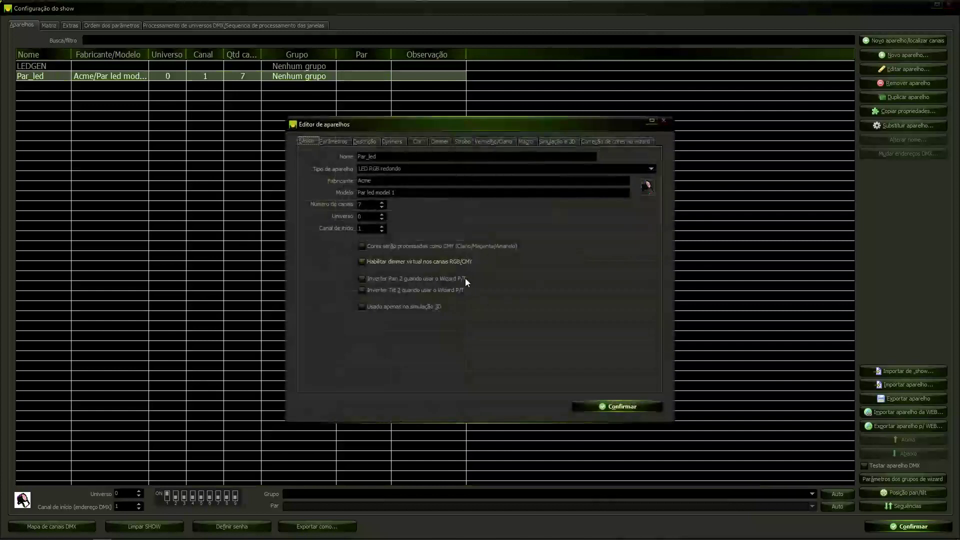
left_click(664, 121)
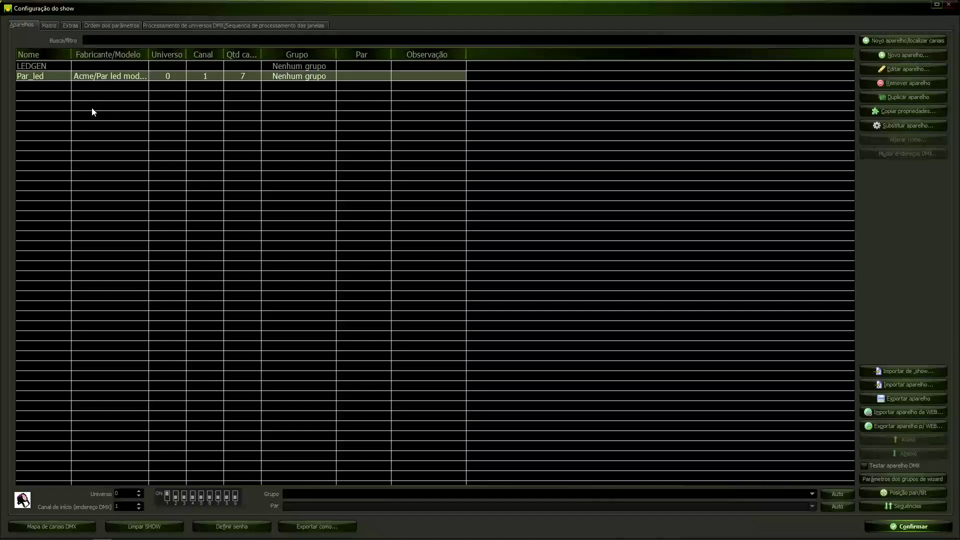
Duplicate the Par_led fixture five times
left_click(53, 78)
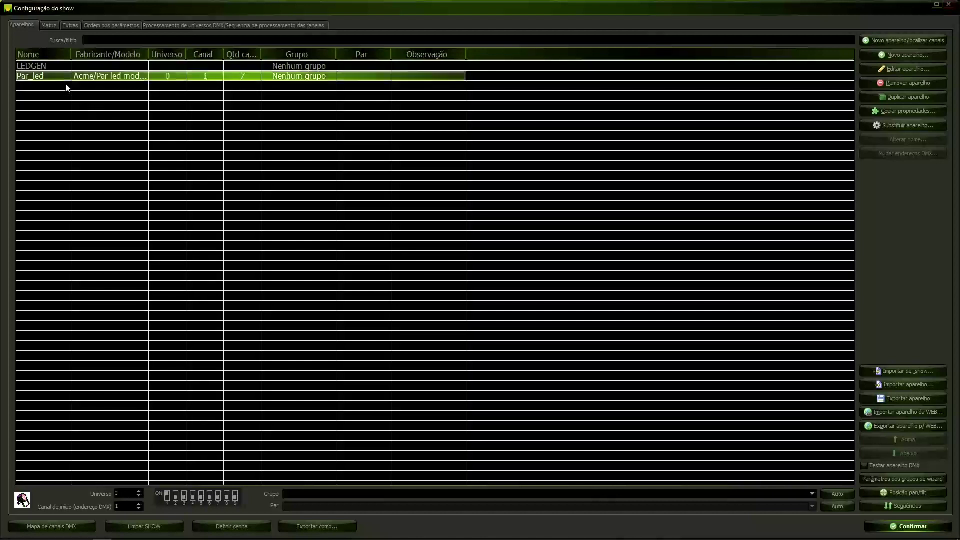
left_click(907, 97)
left_click(908, 97)
left_click(907, 97)
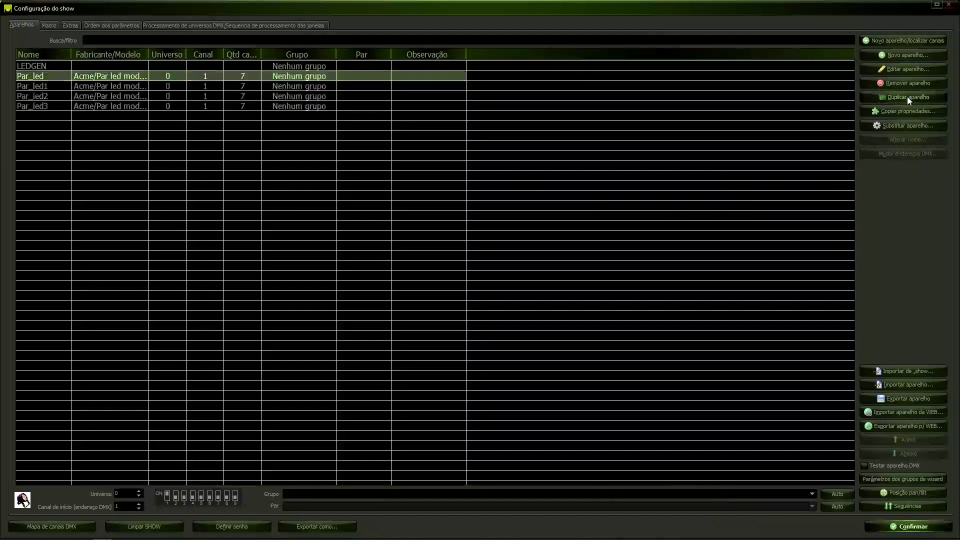
left_click(907, 97)
left_click(907, 97)
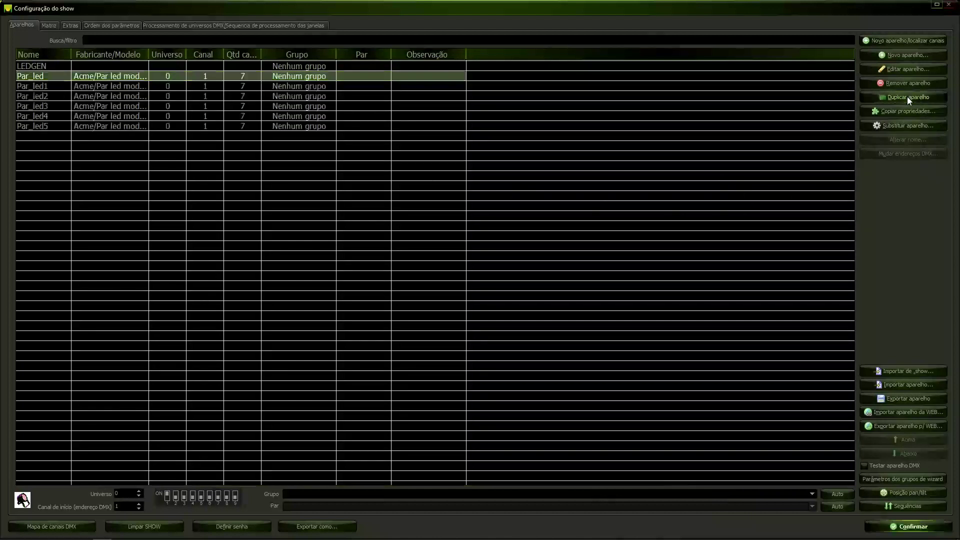
Open the duplicated Par_led1 fixture in the editor to view its basic settings, and close it without changes
left_click(55, 88)
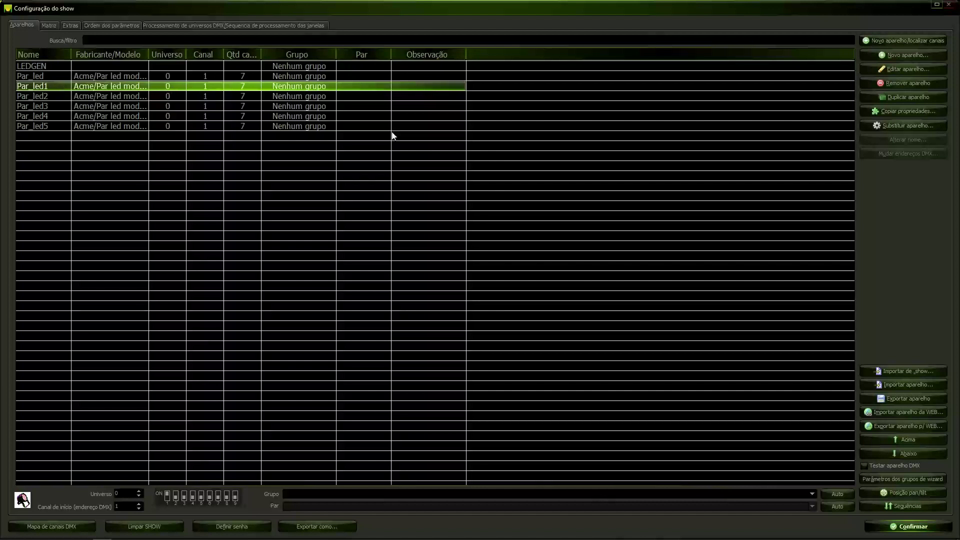
left_click(888, 70)
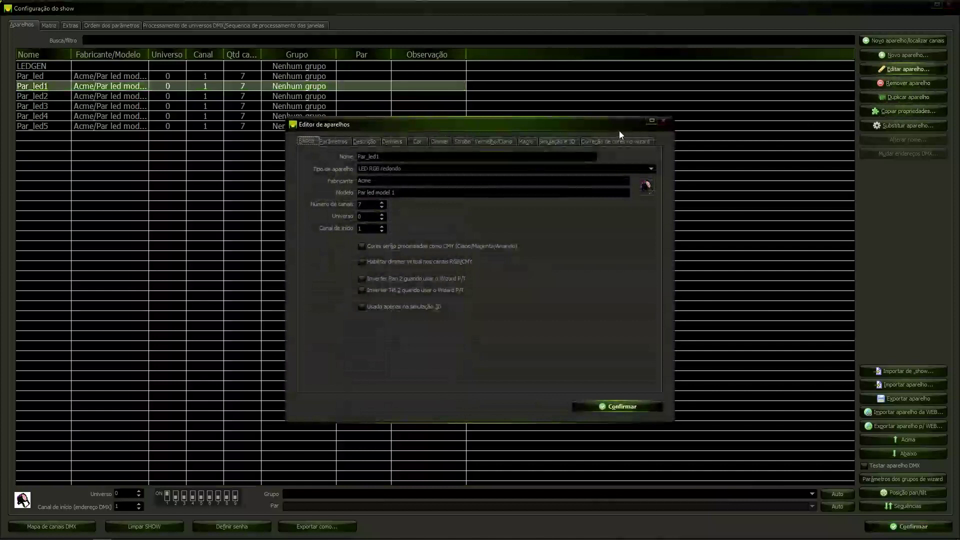
left_click(664, 120)
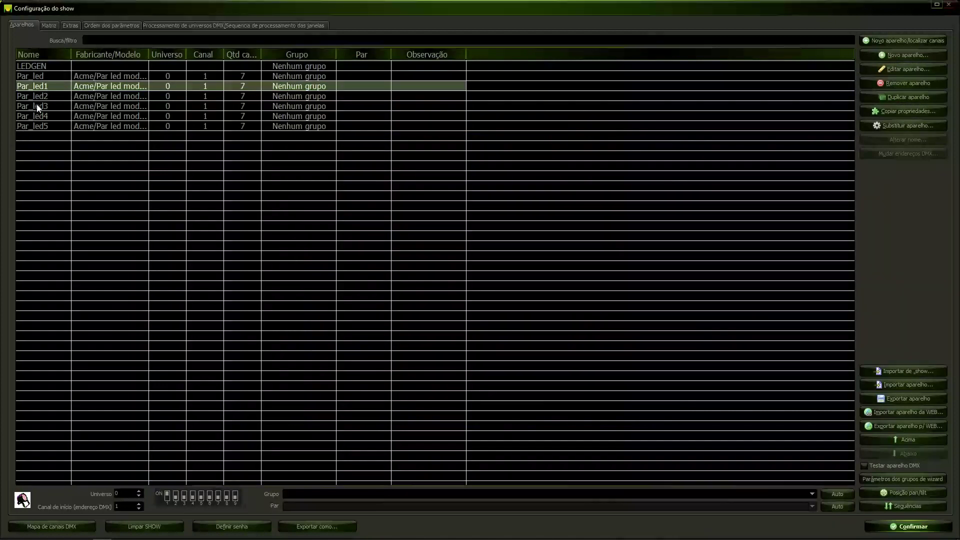
Set the starting DMX channel of Par_led1 to 8
left_click(43, 89)
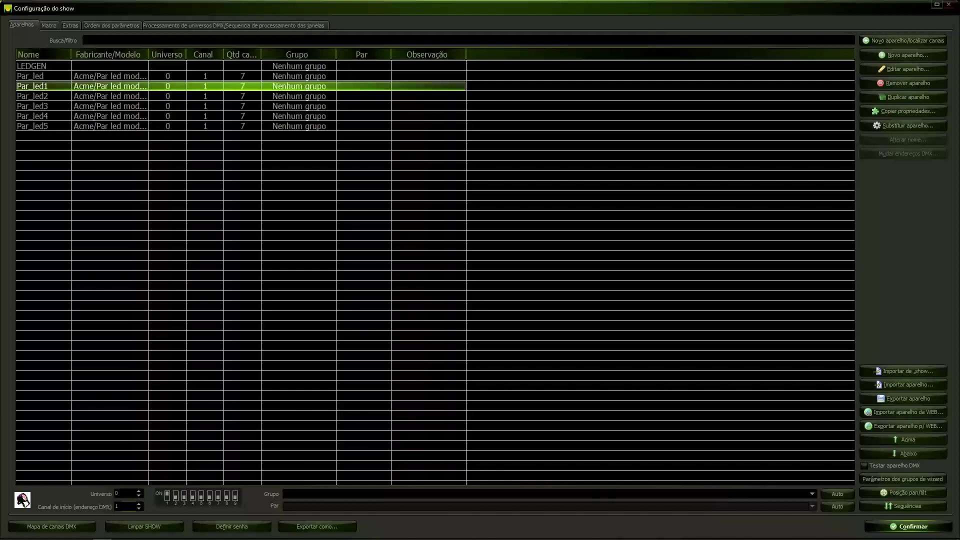
left_click(126, 506)
type("8")
left_click(172, 358)
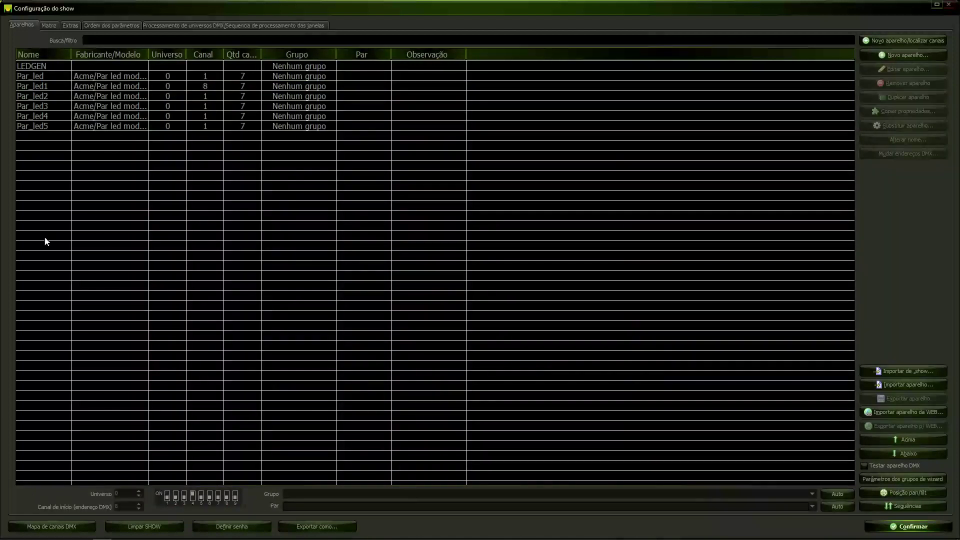
Restore the starting DMX channel of Par_led1 to 1
left_click(209, 88)
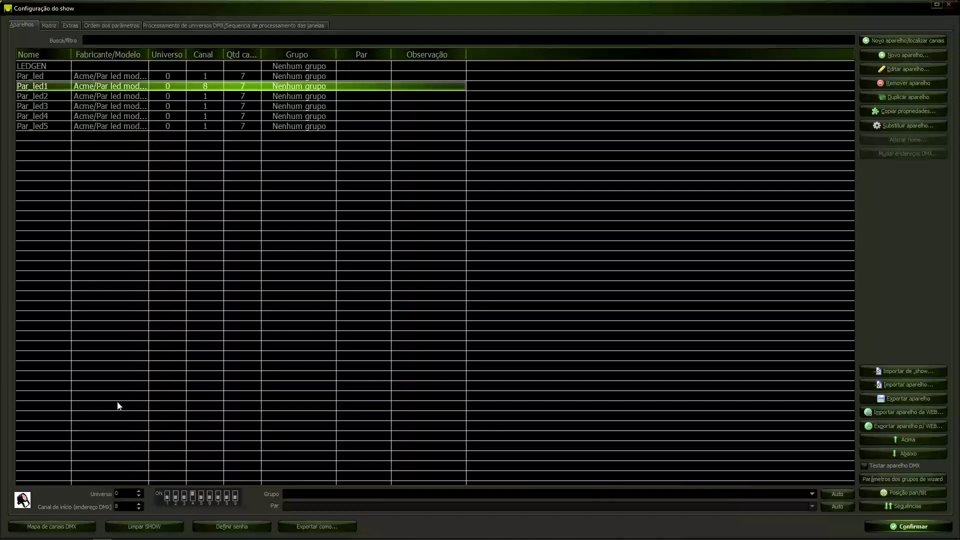
double_click(123, 507)
type("1")
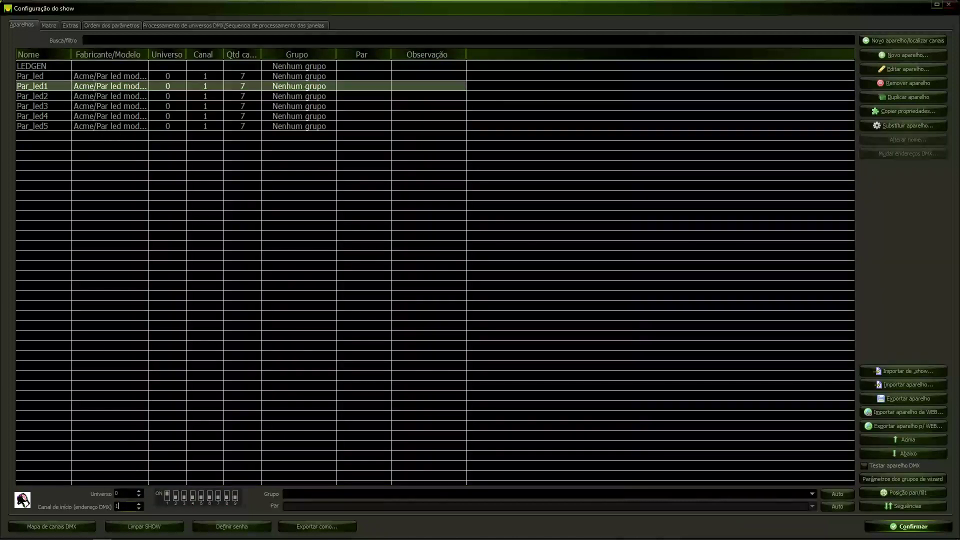
left_click(65, 105)
left_click(42, 78)
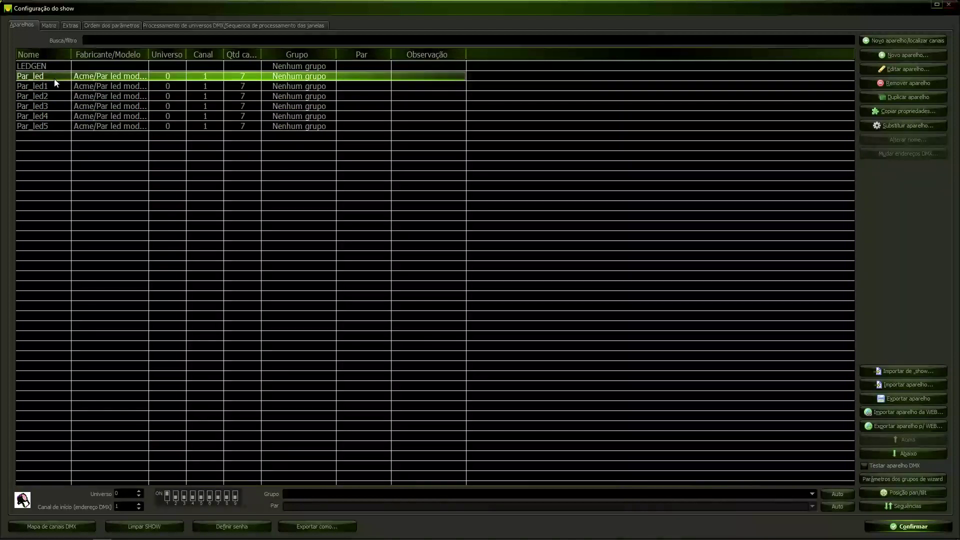
left_click(48, 126, "shift")
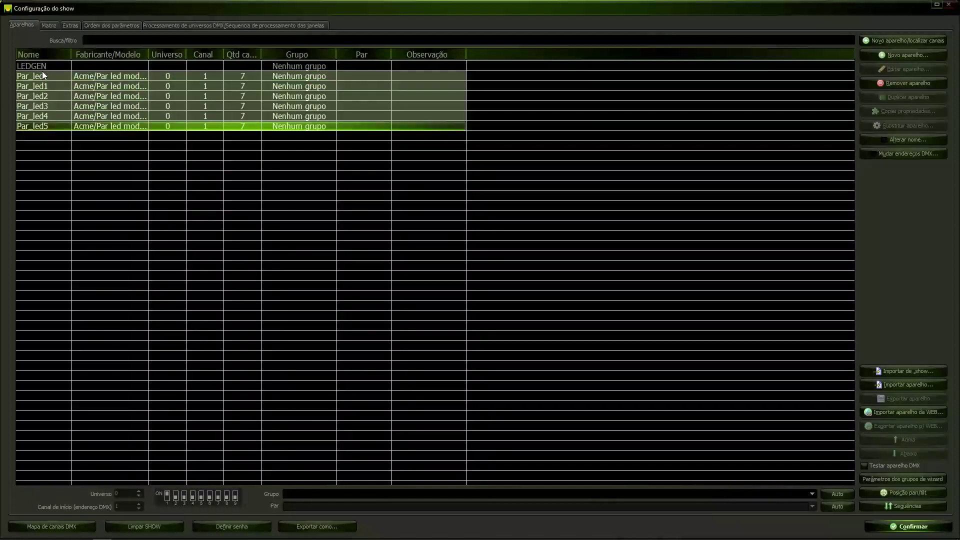
left_click(59, 174)
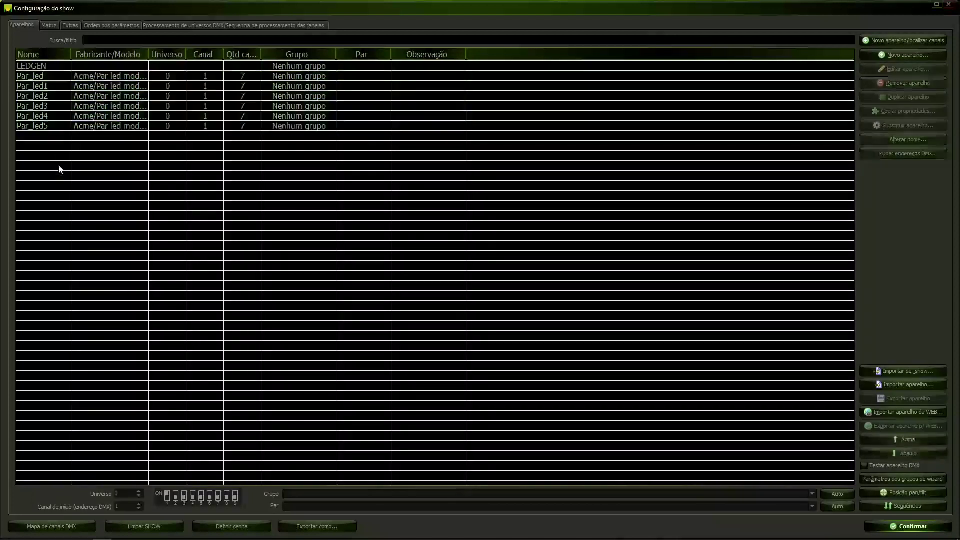
left_click(43, 81)
left_click(47, 88, "shift")
left_click(50, 96, "shift")
left_click(54, 105, "shift")
left_click(55, 116, "shift")
left_click(56, 127, "shift")
left_click(52, 115, "ctrl")
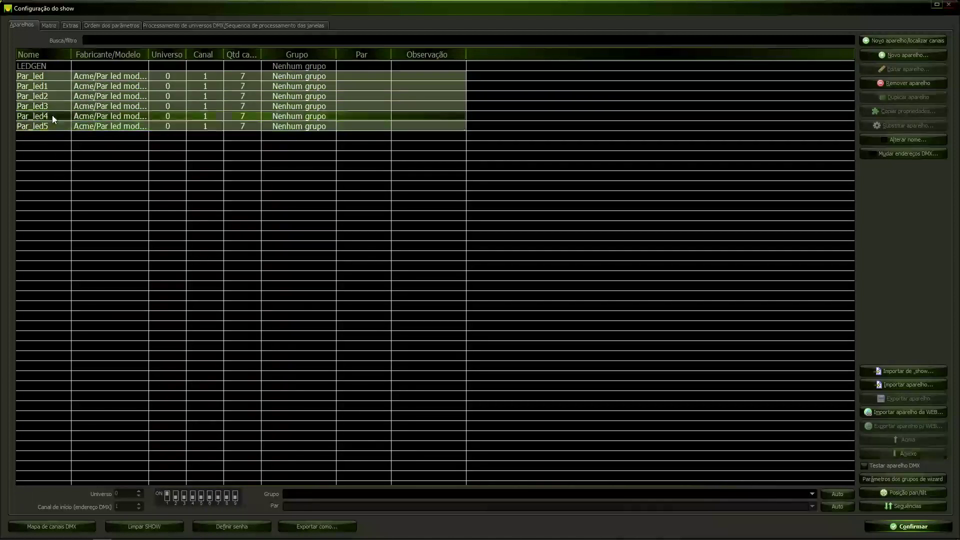
left_click(45, 90, "ctrl")
left_click(45, 97, "ctrl")
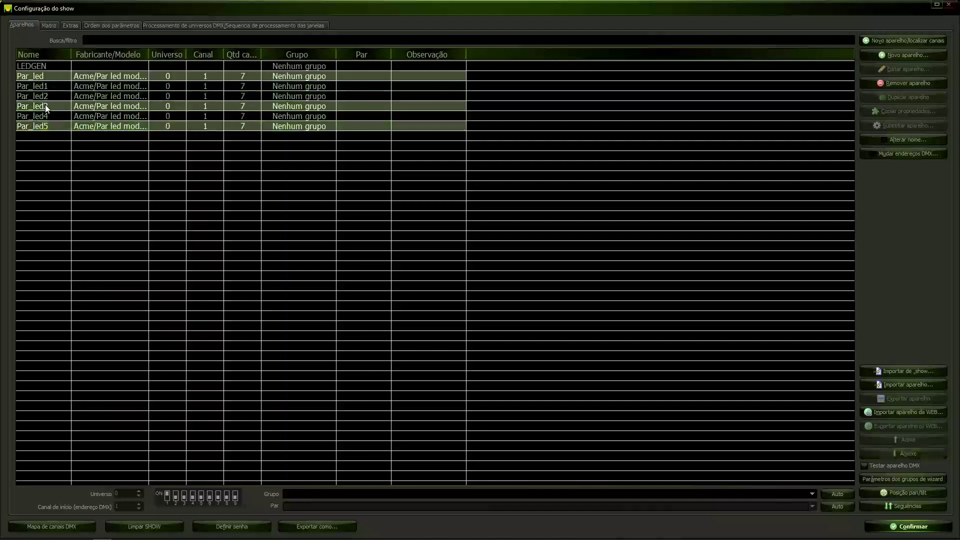
left_click(45, 105, "ctrl")
left_click(32, 208)
Readdress all six Par_led fixtures from channel 1, trying a fixed interval of 7 before applying spacing by each fixture's channel count
left_click(48, 78)
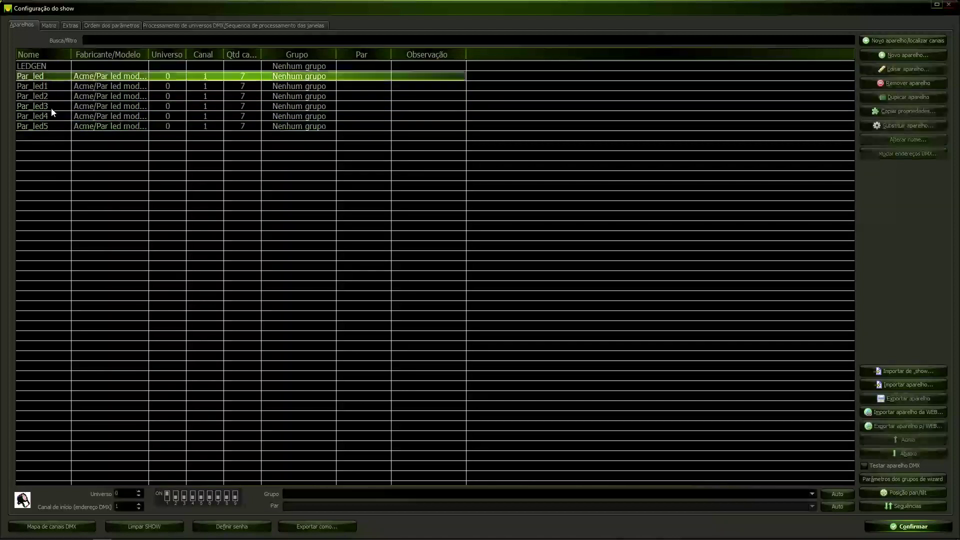
left_click(50, 126, "shift")
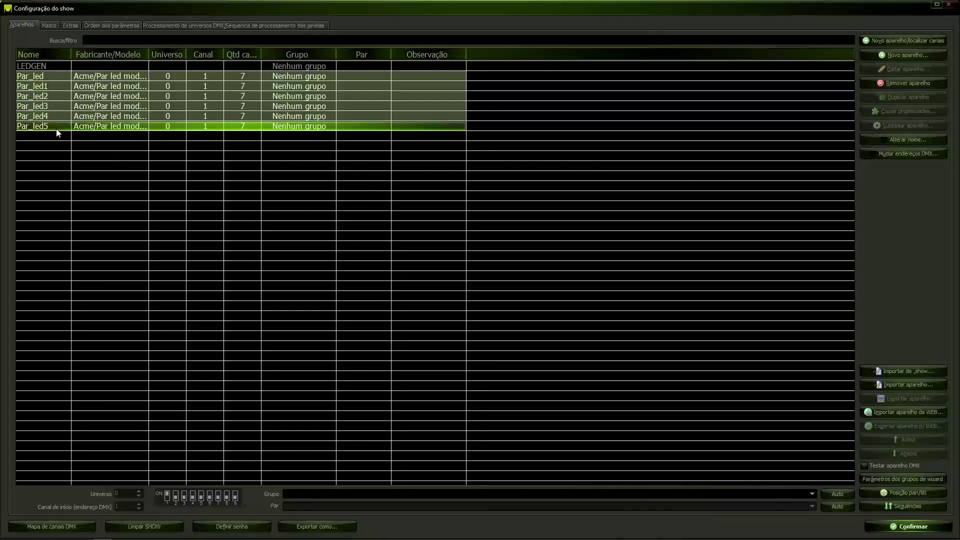
left_click(913, 153)
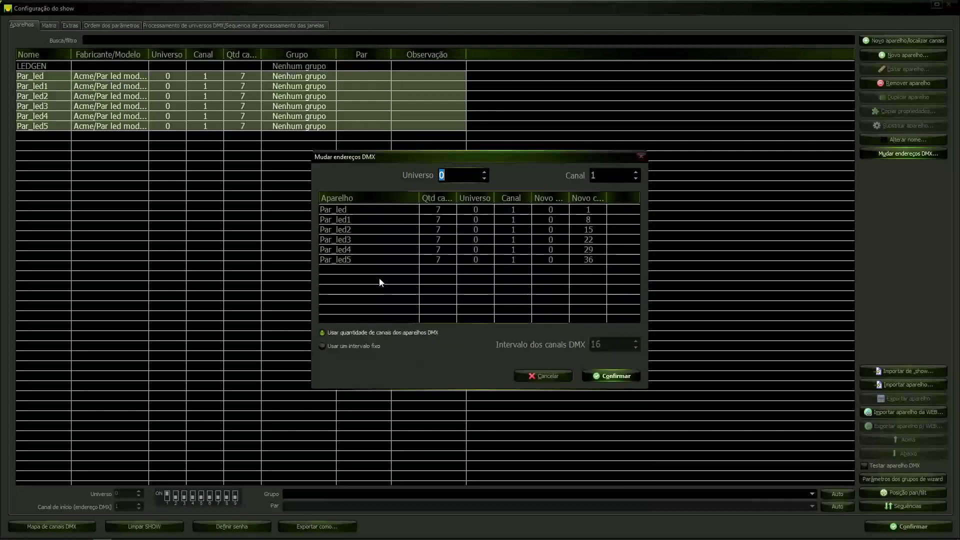
left_click(323, 345)
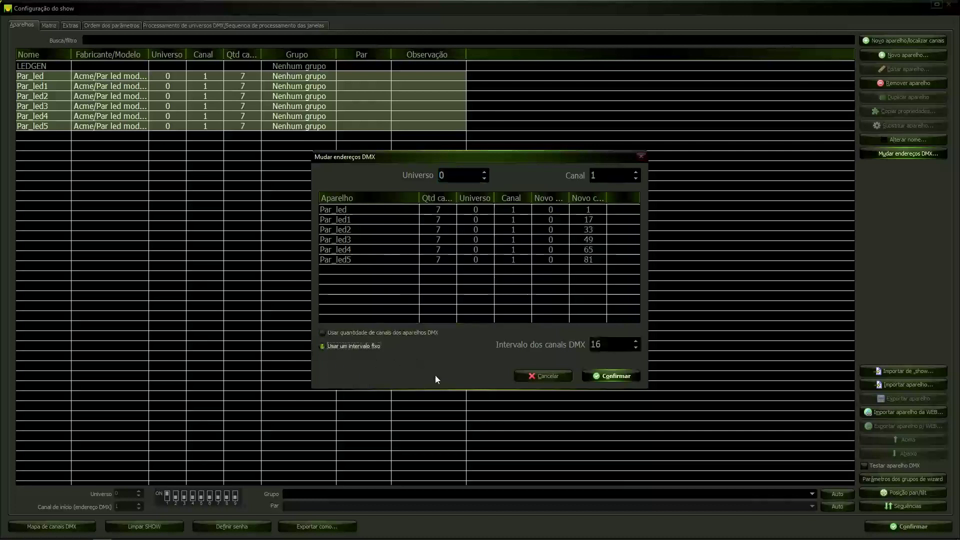
key("Tab")
type("7")
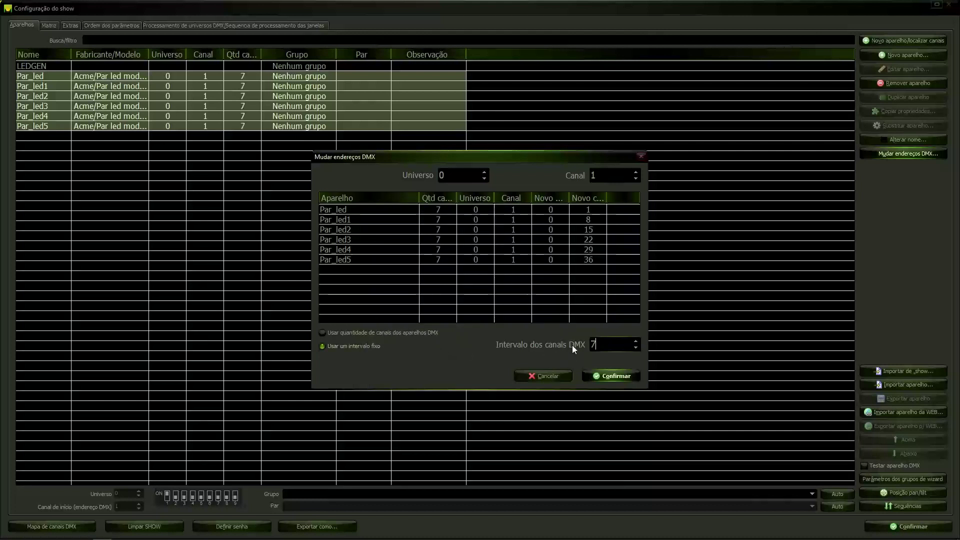
left_click(323, 333)
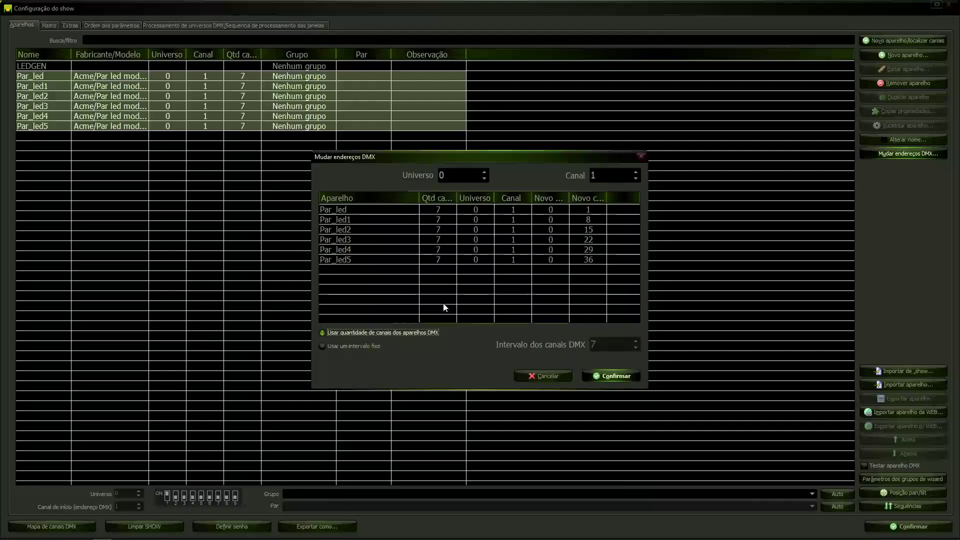
left_click(610, 375)
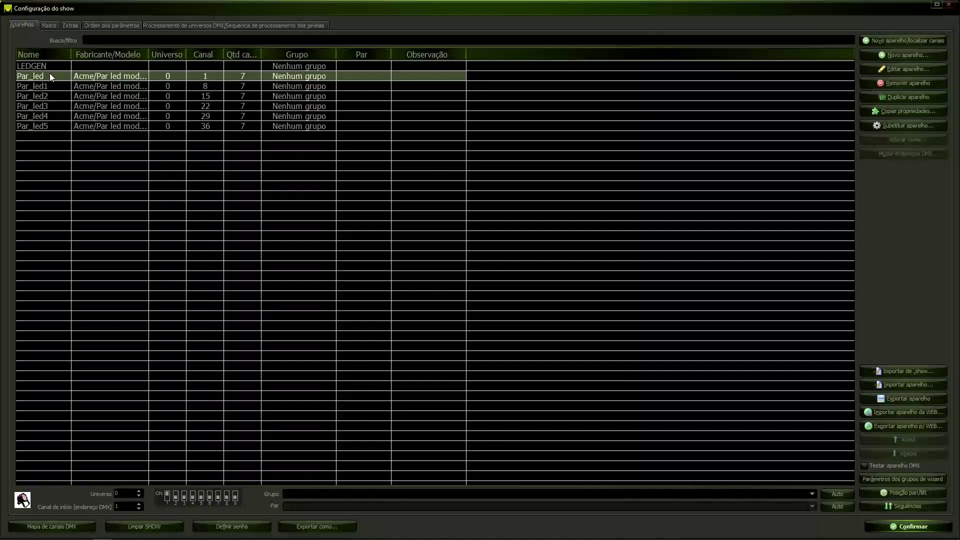
Open the Par_led fixture in the editor and review its parameters and 3D simulation settings
left_click_drag(52, 77, 64, 159)
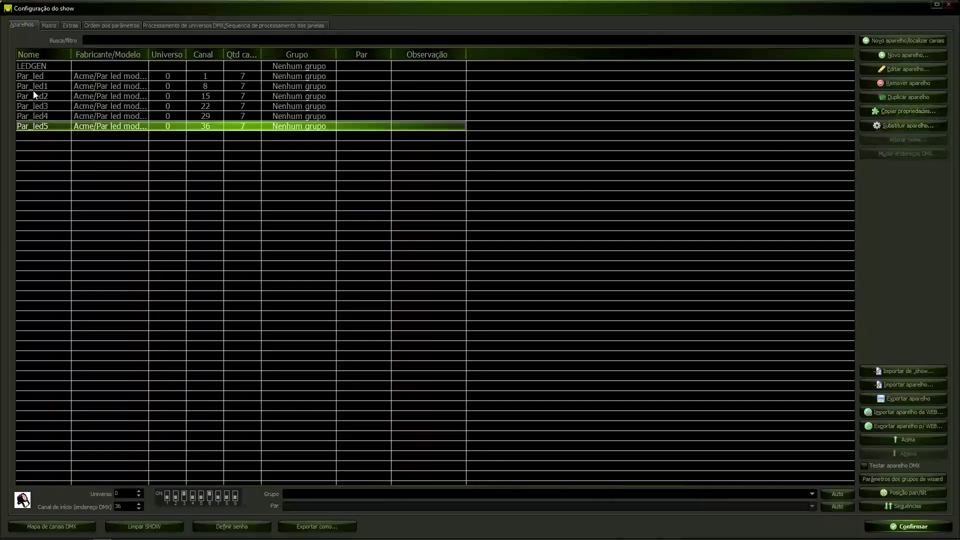
left_click(38, 78)
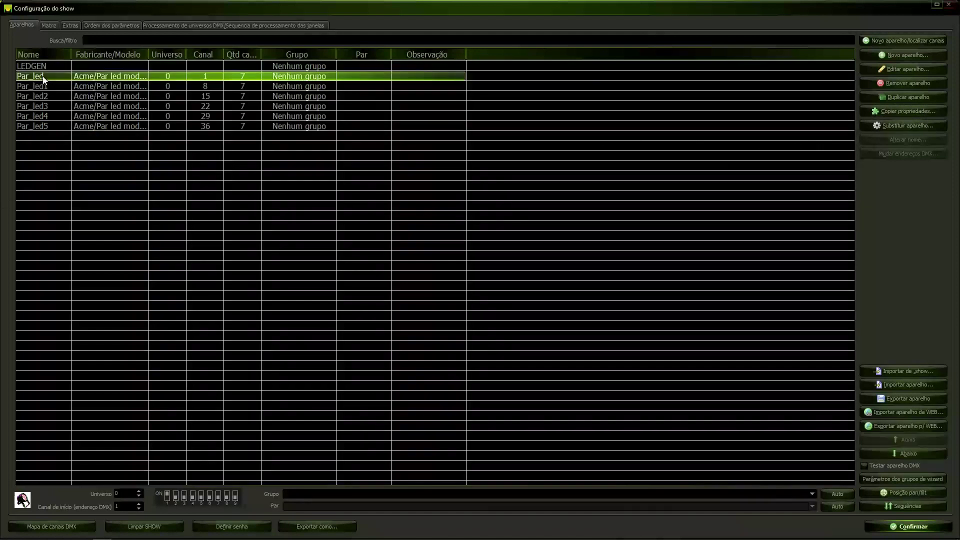
double_click(41, 76)
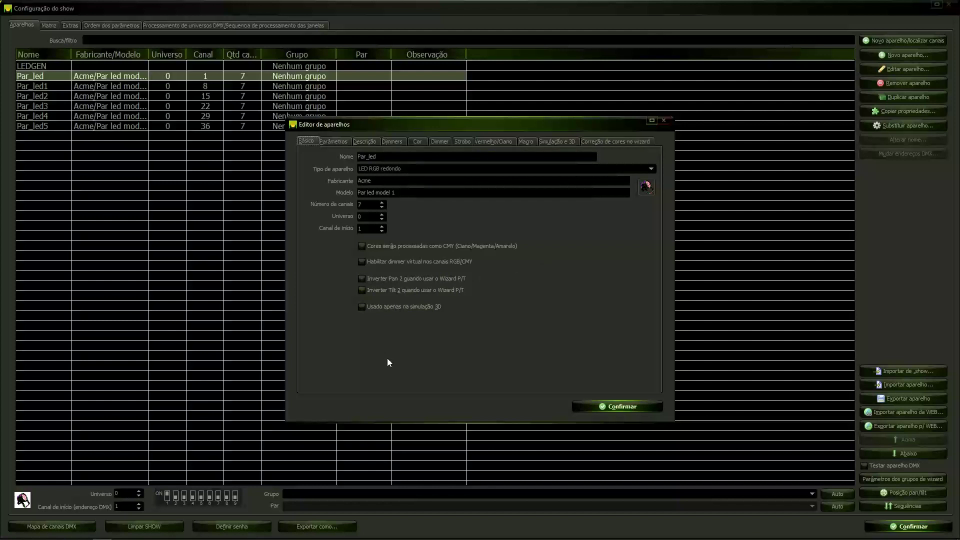
left_click(333, 142)
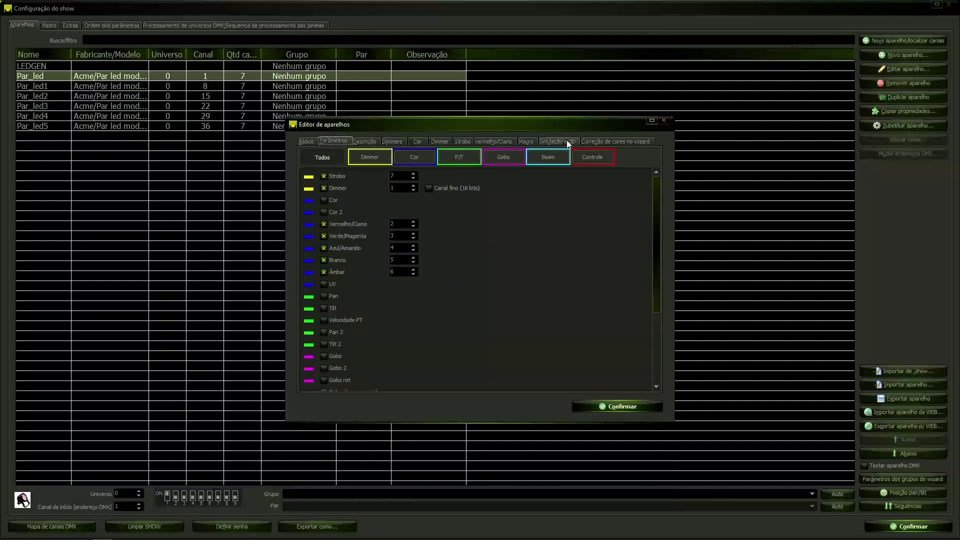
left_click(564, 141)
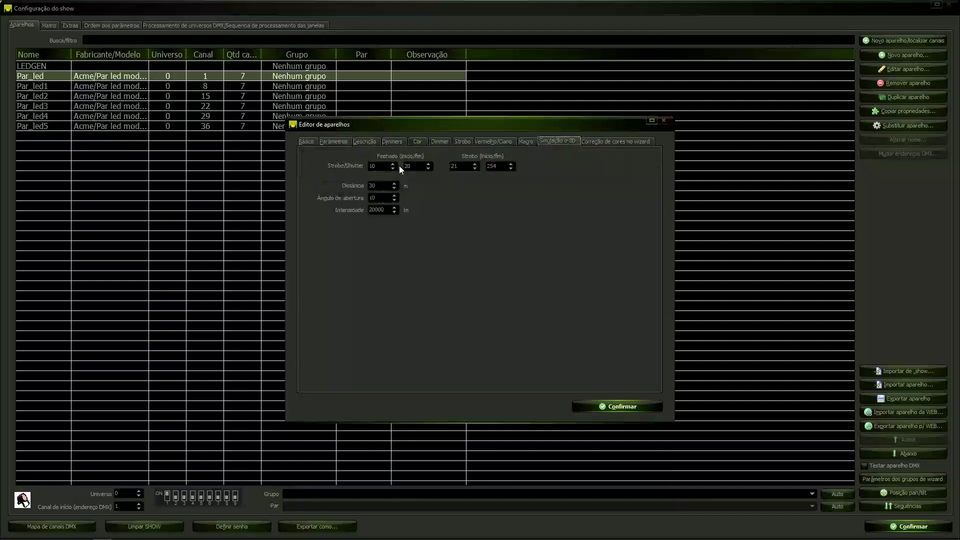
left_click(334, 141)
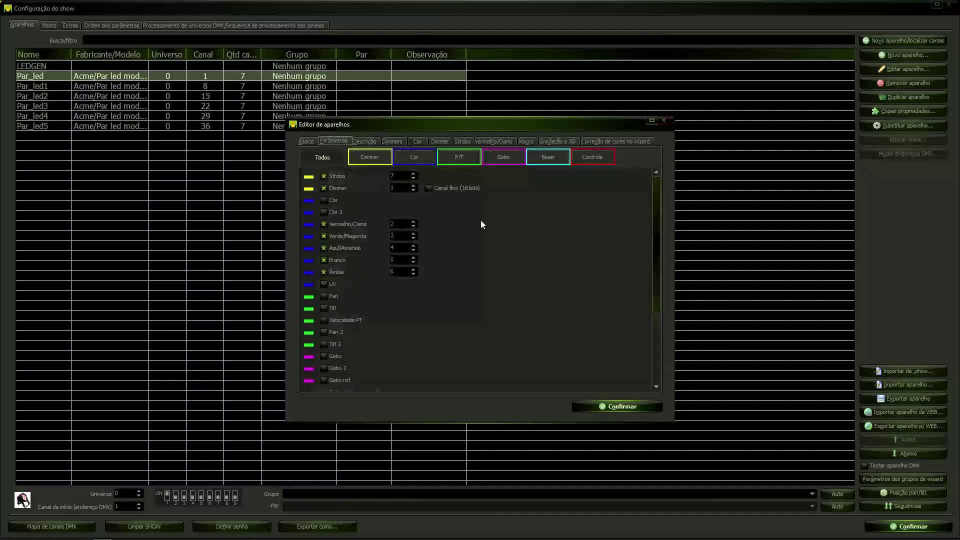
Enable the UV parameter on channel 7, reassign Strobo to channel 8 and confirm the Par_led fixture
left_click(323, 284)
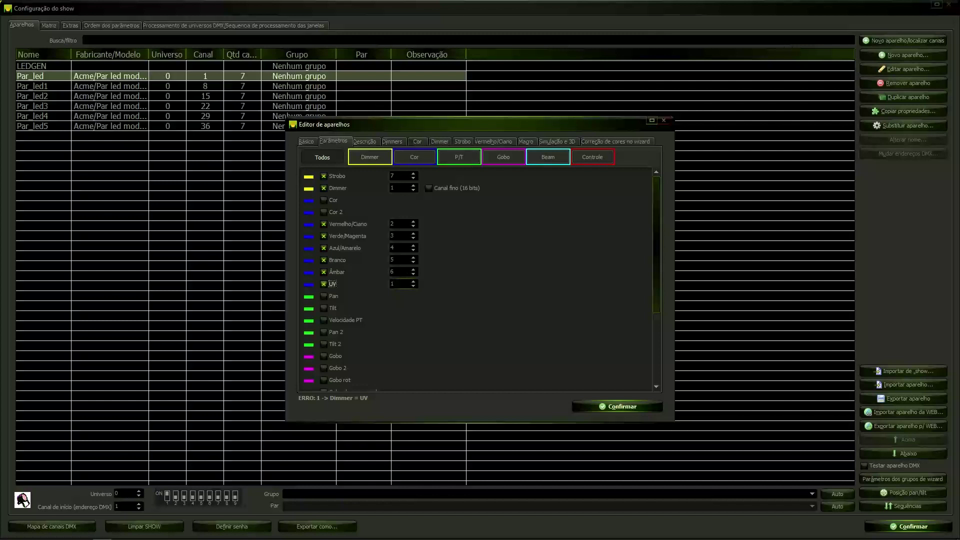
key("Tab")
type("7")
left_click(400, 178)
type("8")
left_click(620, 405)
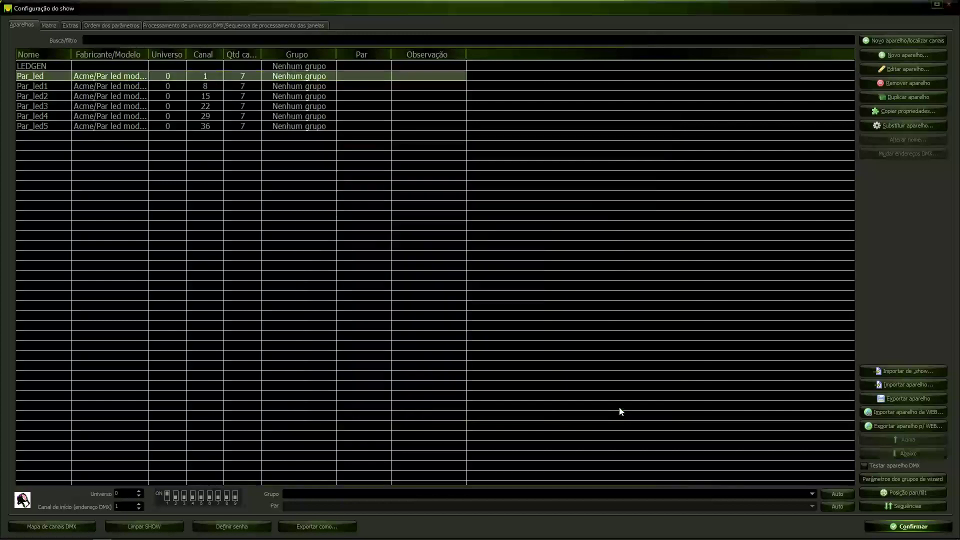
Copy the properties of Par_led to Par_led1 through Par_led5
left_click(35, 77)
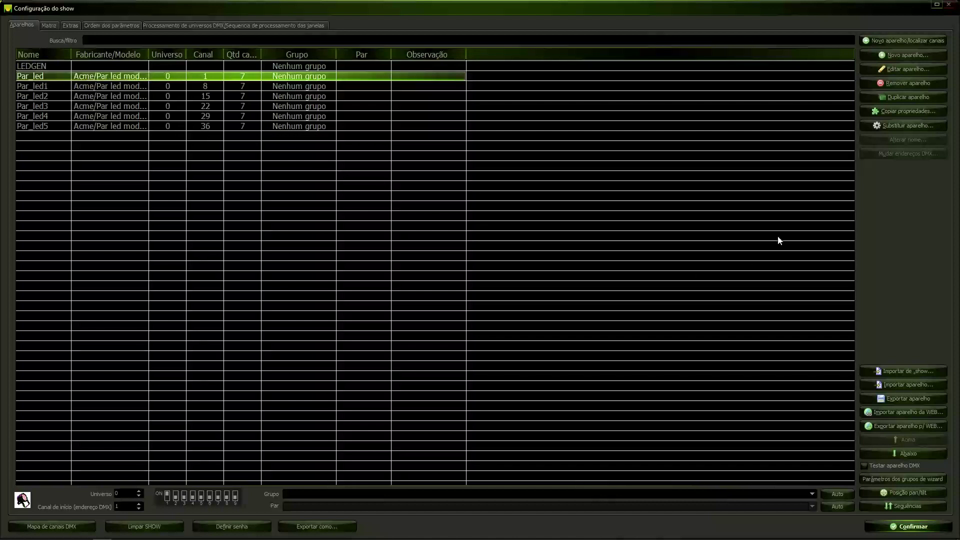
left_click(903, 111)
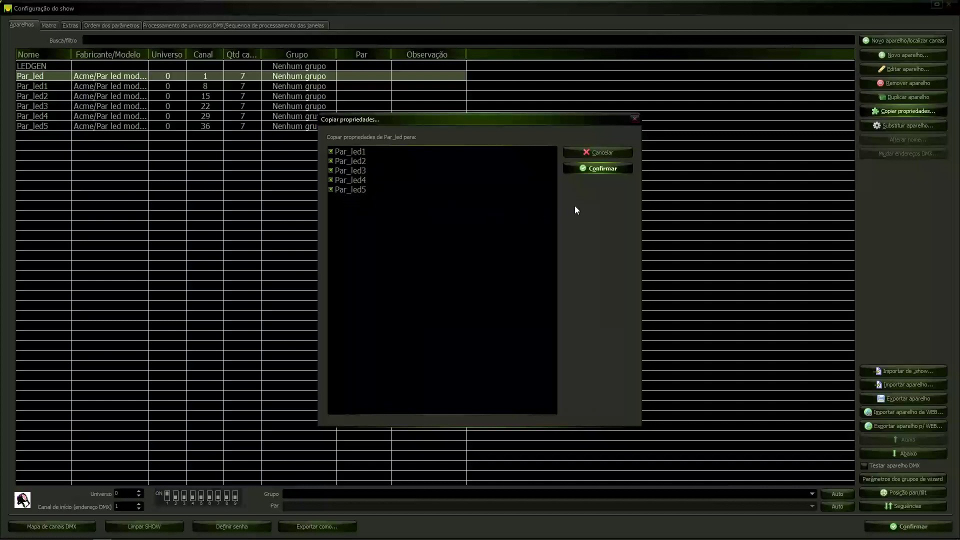
left_click(588, 170)
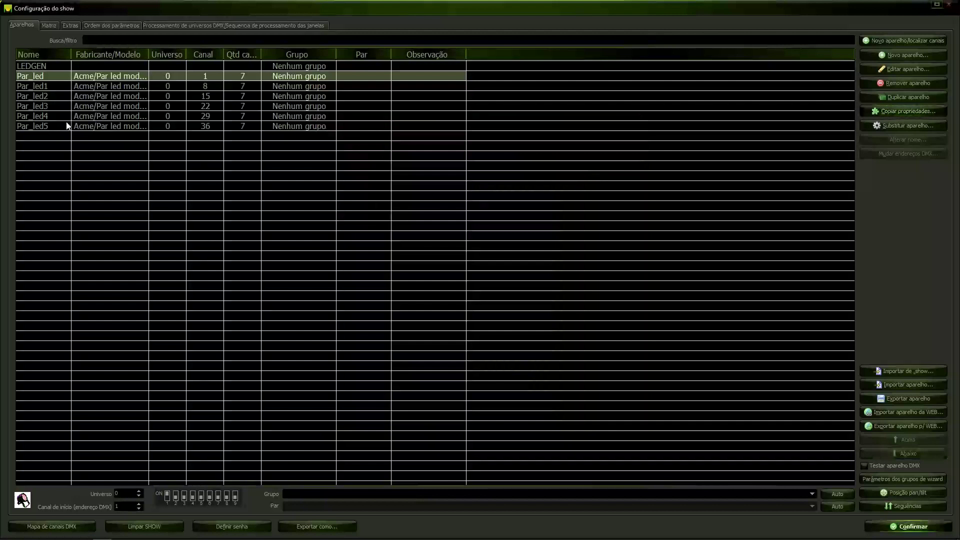
Check the parameter channels and basic settings of Par_led1 in the editor, and close it without changes
left_click(46, 88)
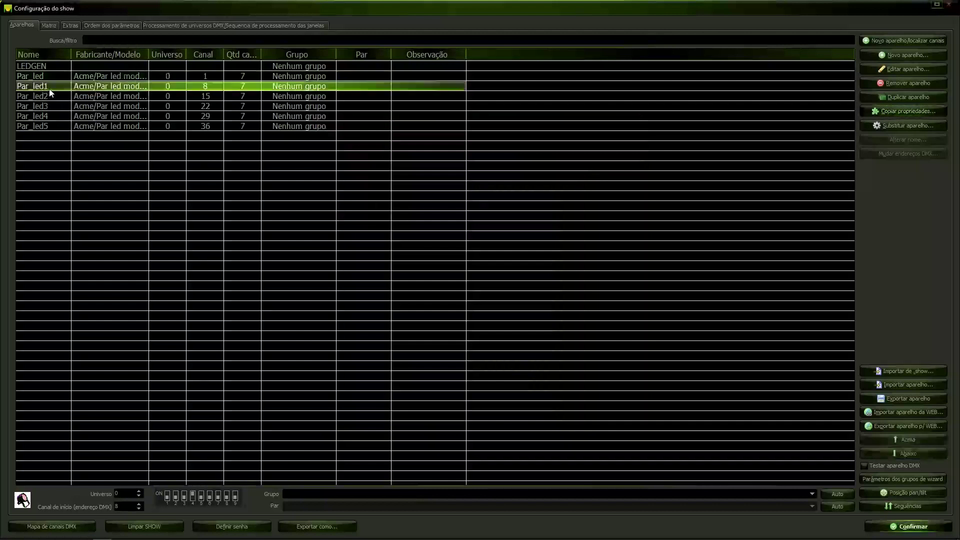
double_click(50, 92)
left_click(332, 141)
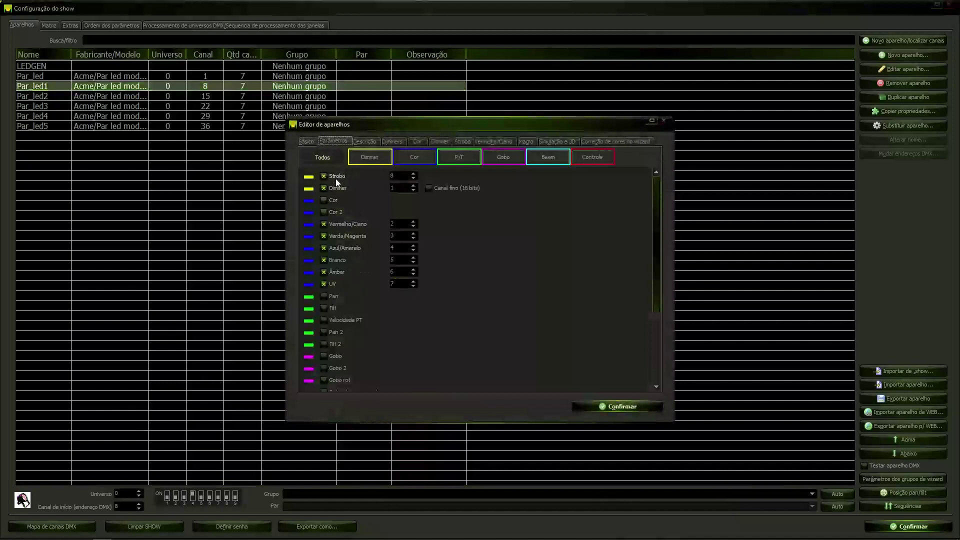
left_click(306, 141)
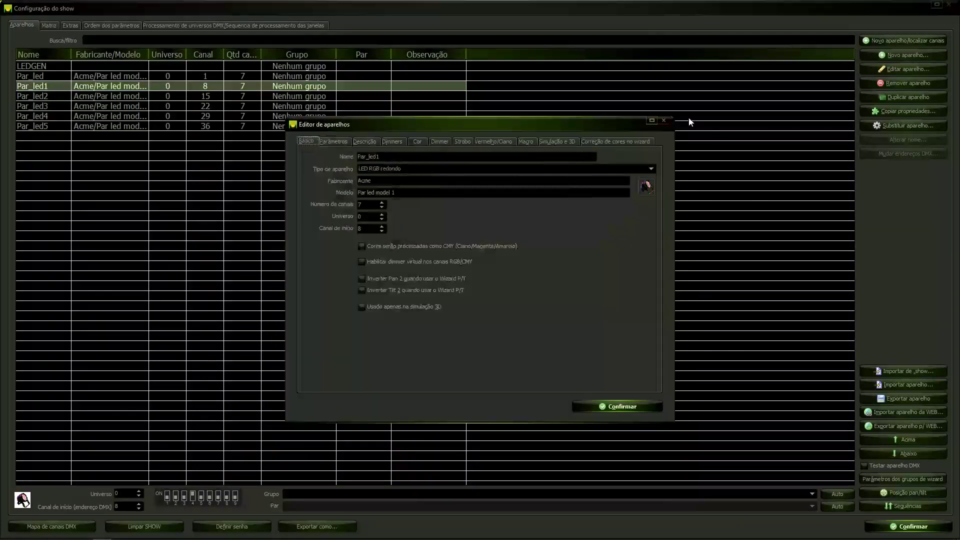
left_click(662, 119)
Rename all six Par_led fixtures together with the prefix LED FRENTE and widen the name column to fit
key("ctrl+a")
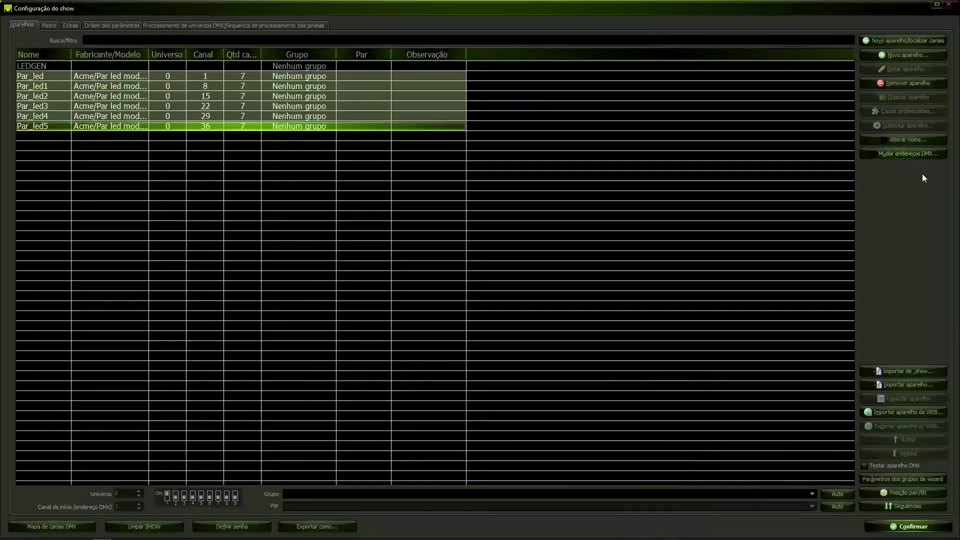
left_click(906, 138)
type("Par led frente")
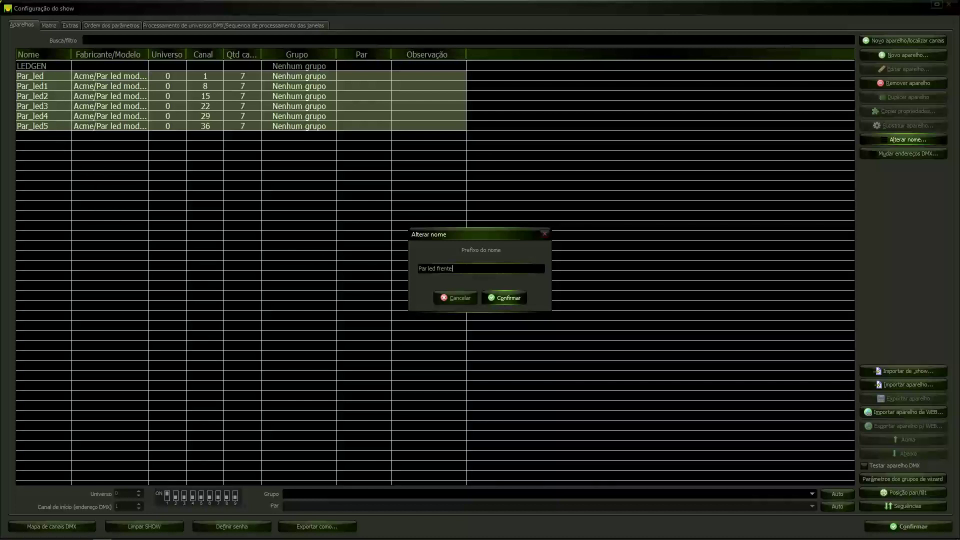
key("ctrl+a")
type("LED FRENTE")
left_click(507, 298)
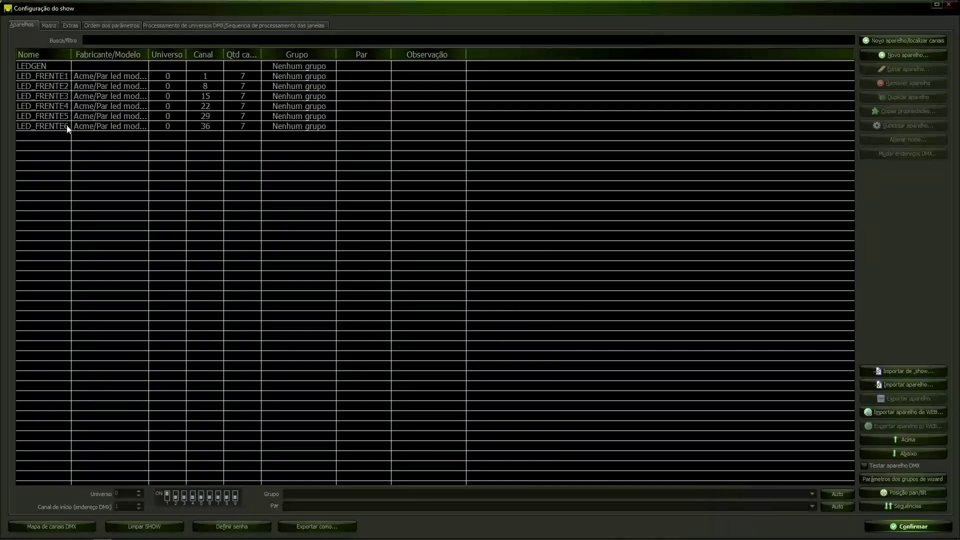
left_click_drag(71, 54, 85, 54)
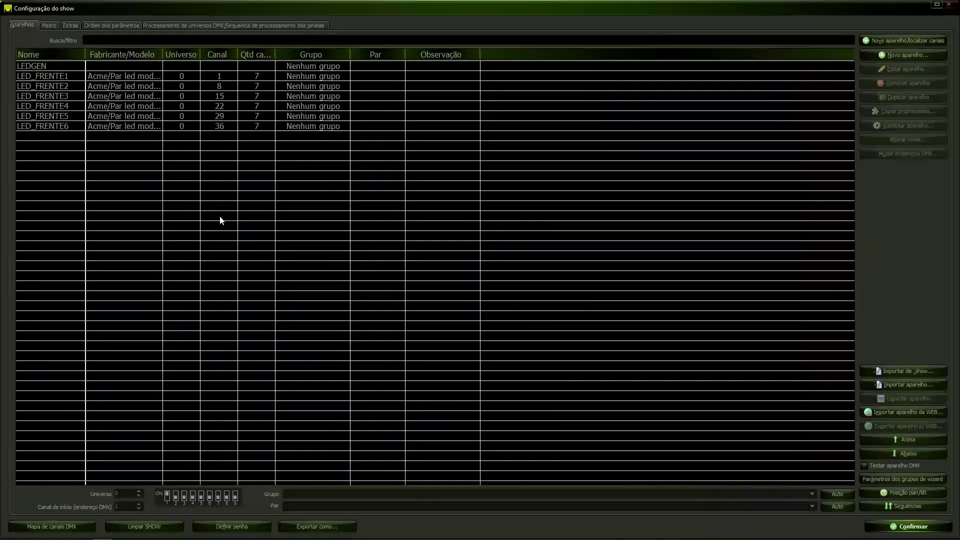
Examine the replacement library for LED_FRENTE1 in the all-fixtures and Moving head categories, and close it without replacing anything
left_click(53, 79)
left_click(888, 126)
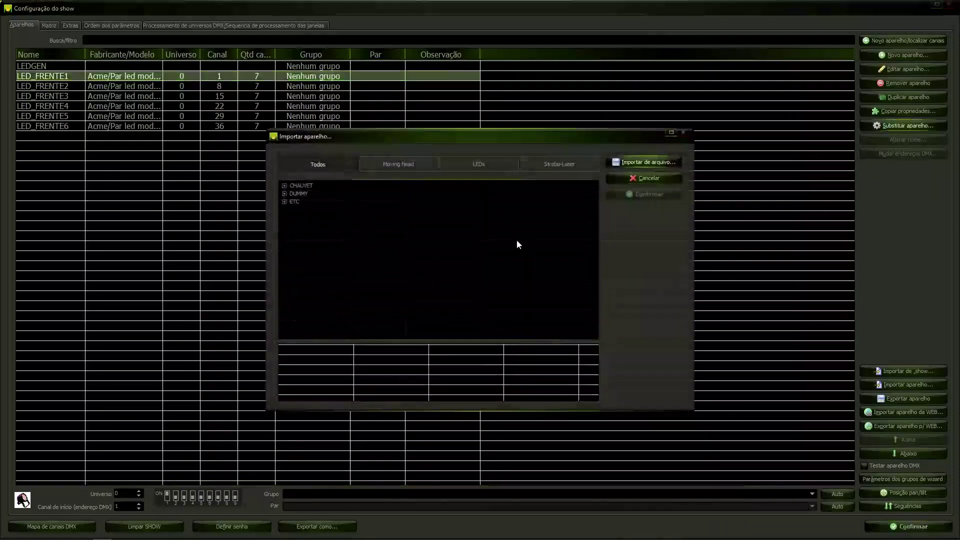
left_click(287, 186)
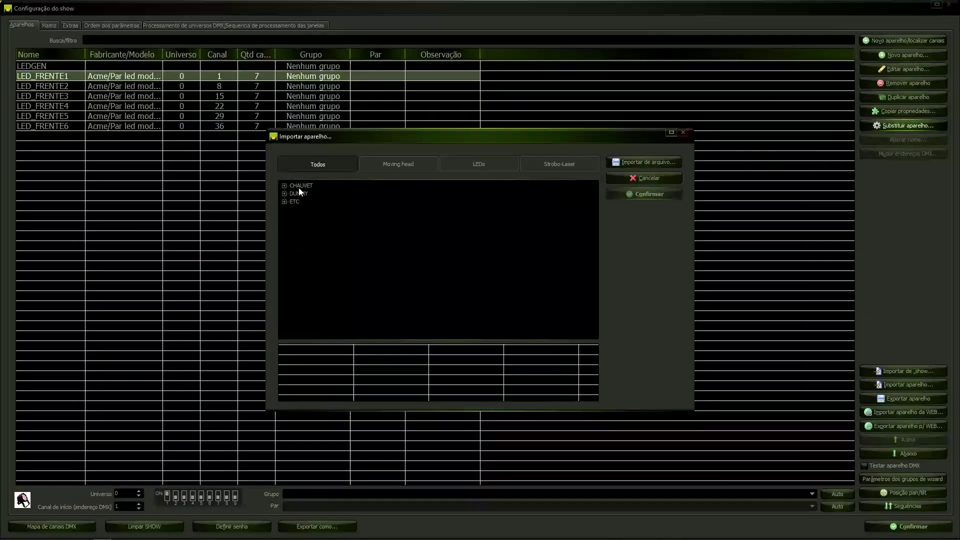
left_click(388, 167)
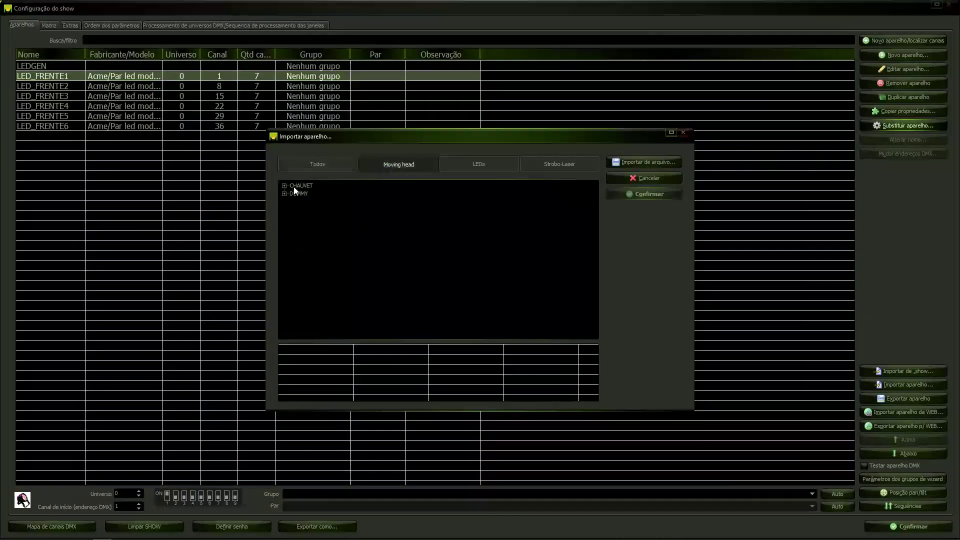
left_click(314, 163)
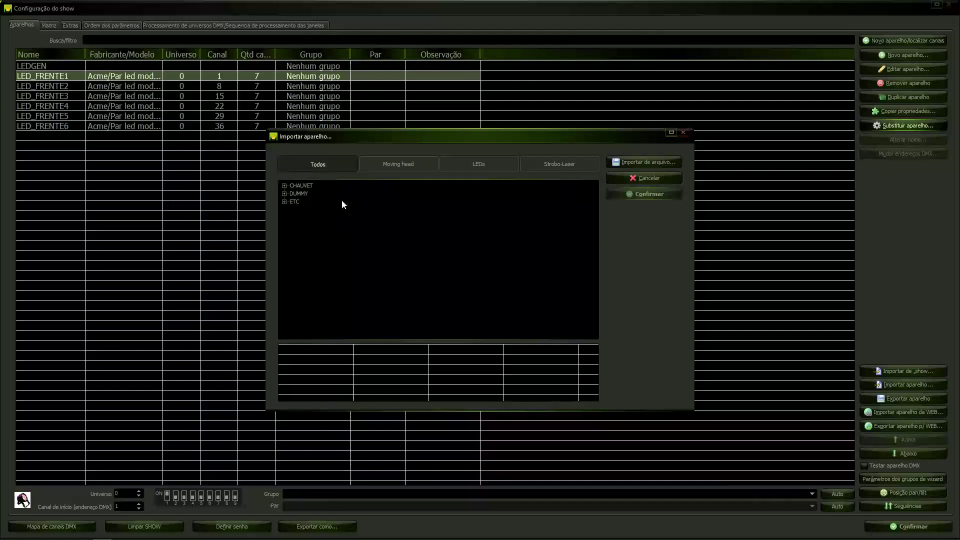
left_click(395, 164)
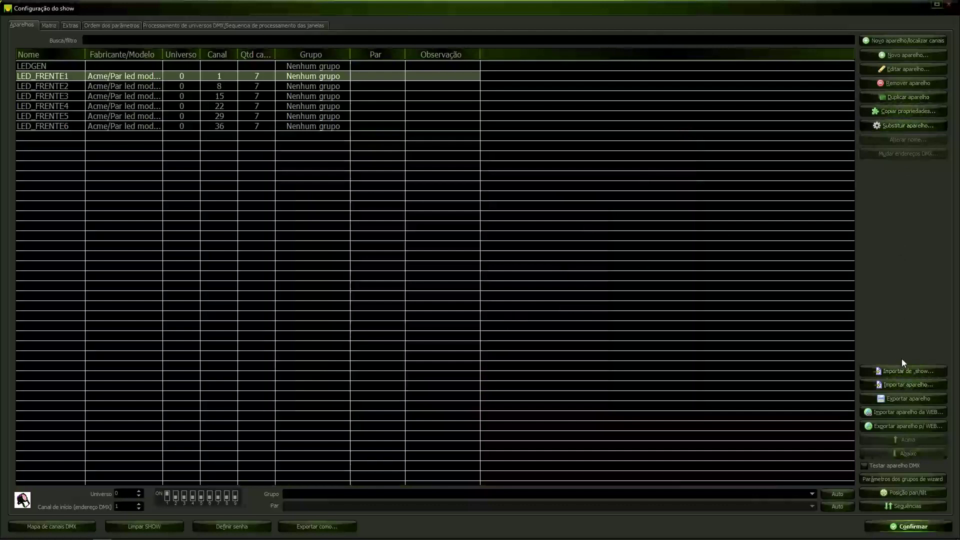
Open a show file from the Nós por Nós folder for fixture import and look through its fixture list
left_click(903, 371)
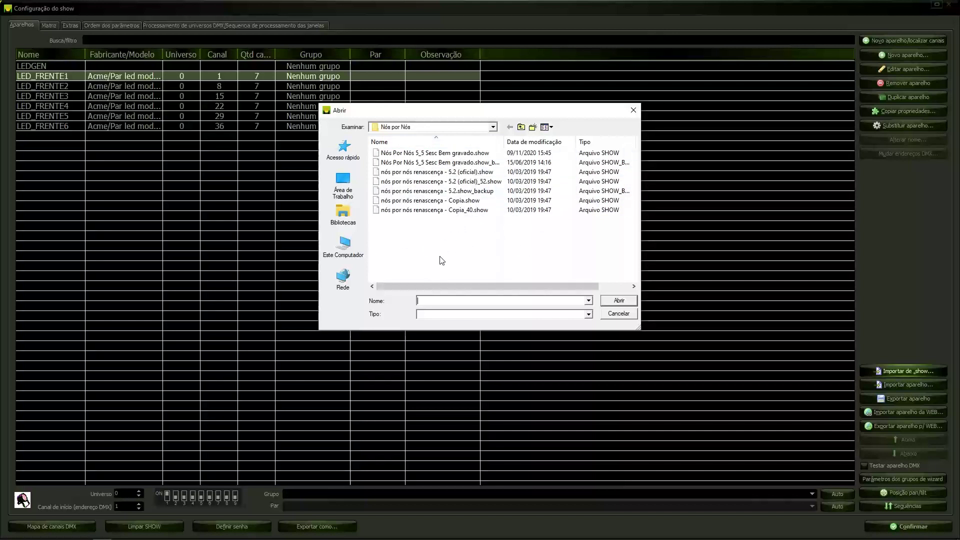
key("Return")
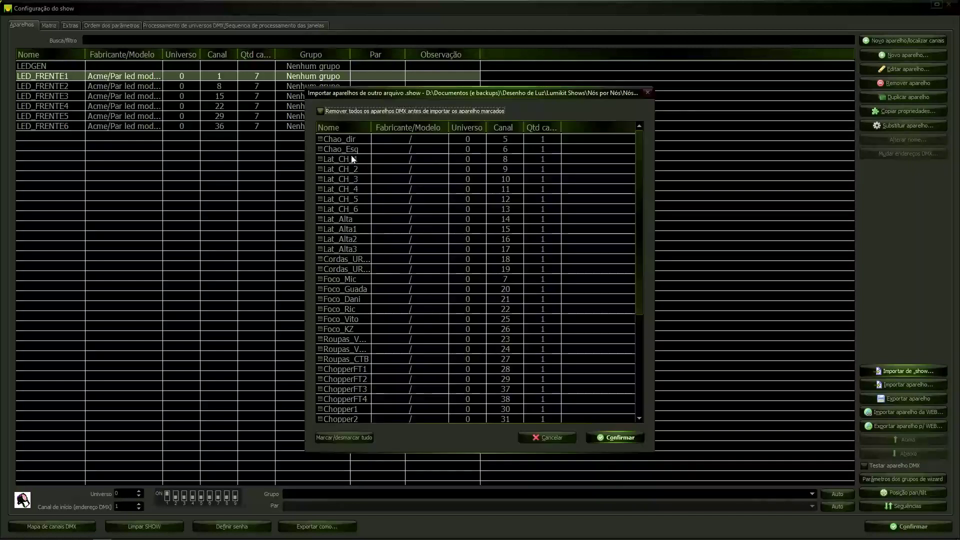
scroll(351, 350, "down", 5)
scroll(350, 340, "up", 5)
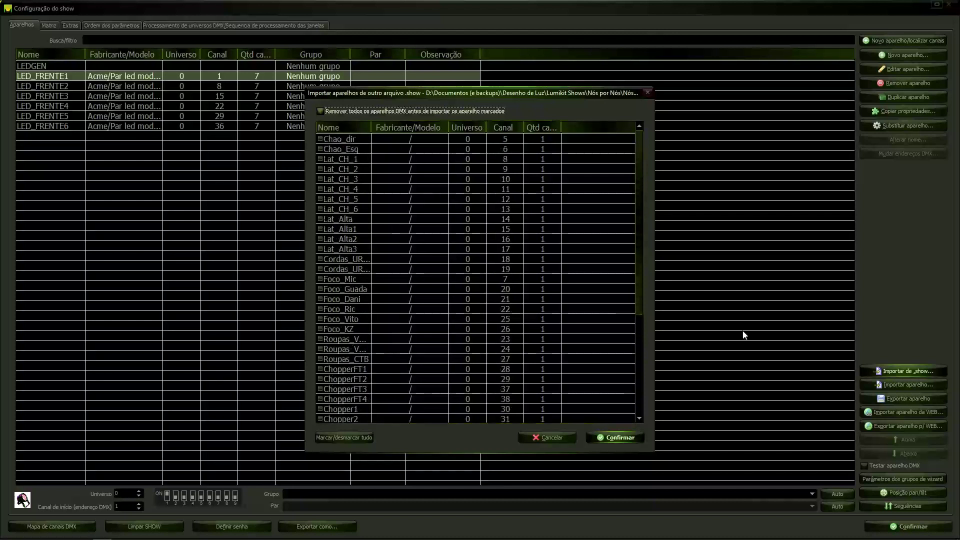
Import the fixtures Chao_dir, Chao_Esq and Lat_CH_1 through Lat_CH_6 from the other show
left_click(320, 139)
left_click(320, 149)
left_click(320, 159)
left_click(320, 169)
left_click(320, 179)
left_click(320, 189)
left_click(320, 199)
left_click(320, 210)
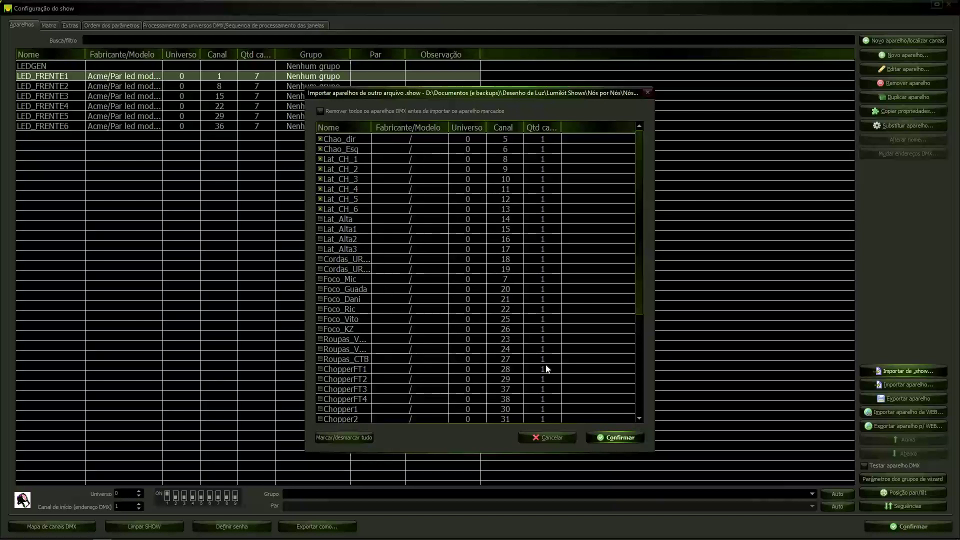
left_click(629, 437)
Check the imported fixtures in the list, from Chao_dir1 down to Lat_CH_6
left_click(39, 136)
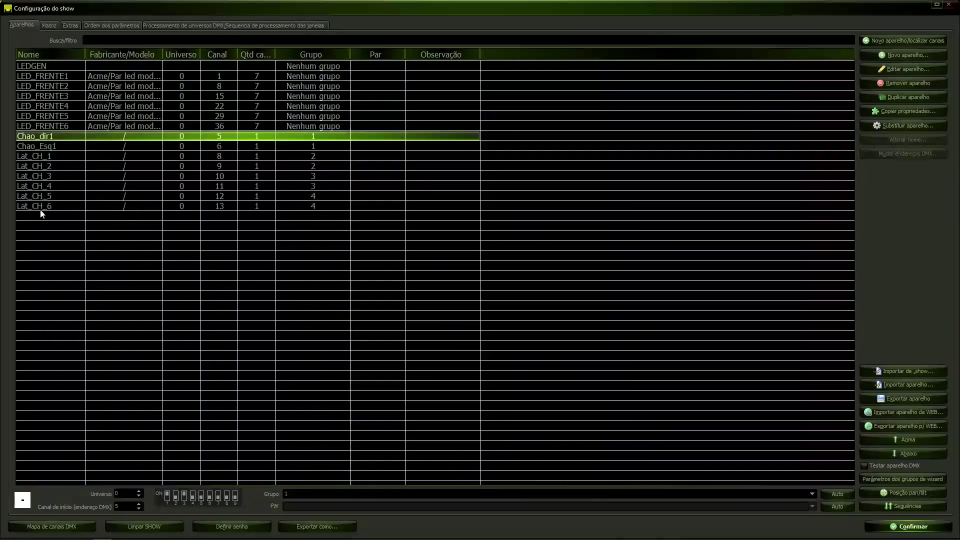
left_click(41, 209)
left_click(42, 138)
left_click(43, 146)
key("End")
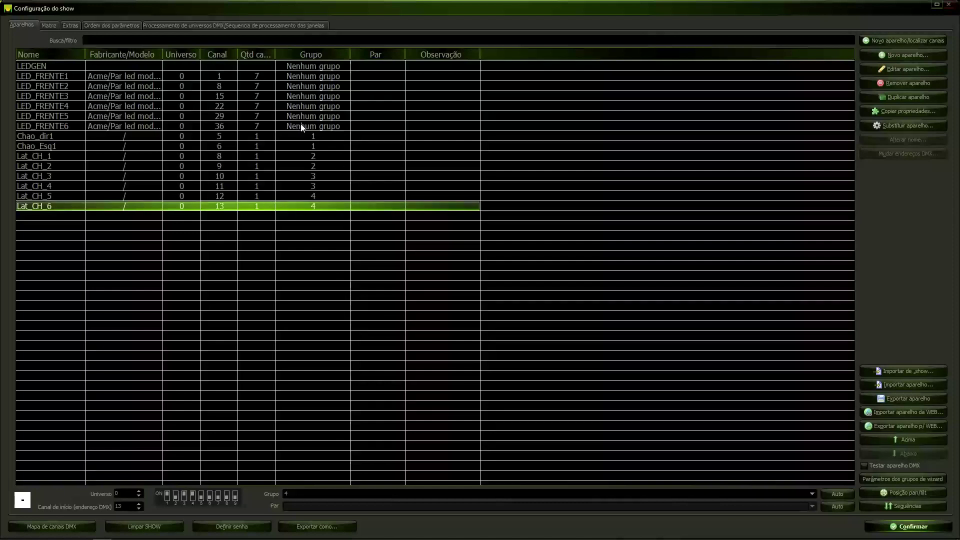
Examine the CHAUVET, DUMMY and ETC models in the local fixture import library, and cancel the import
left_click(911, 384)
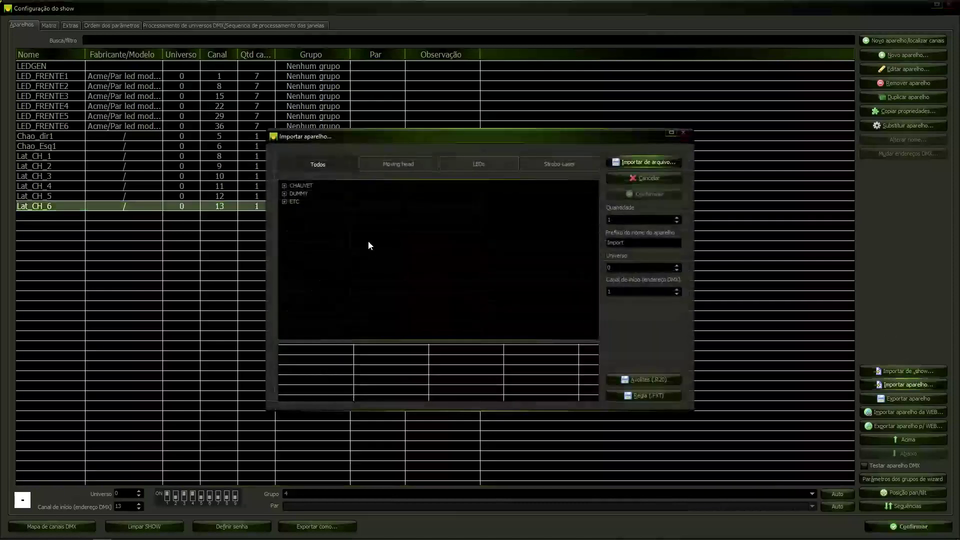
left_click(285, 194)
left_click(285, 194)
left_click(284, 202)
left_click(285, 202)
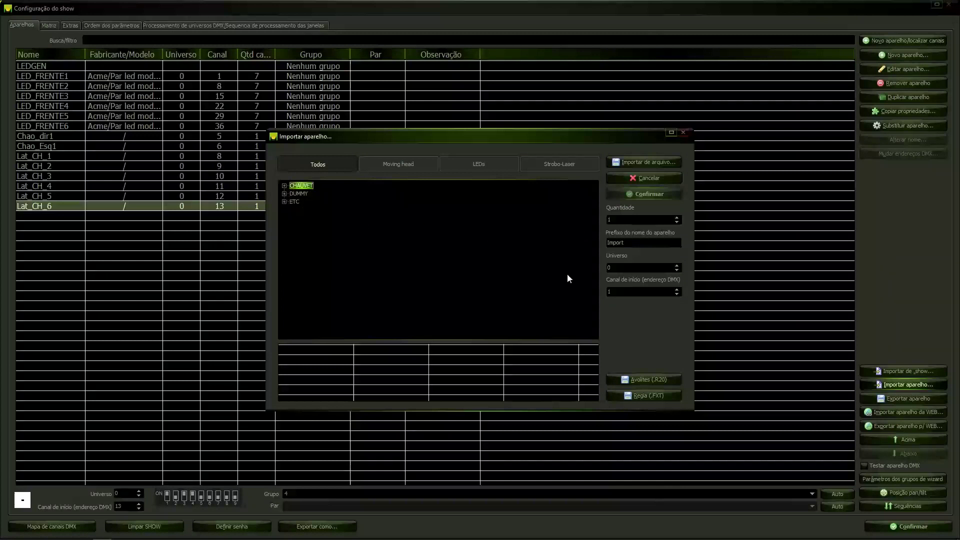
left_click(285, 194)
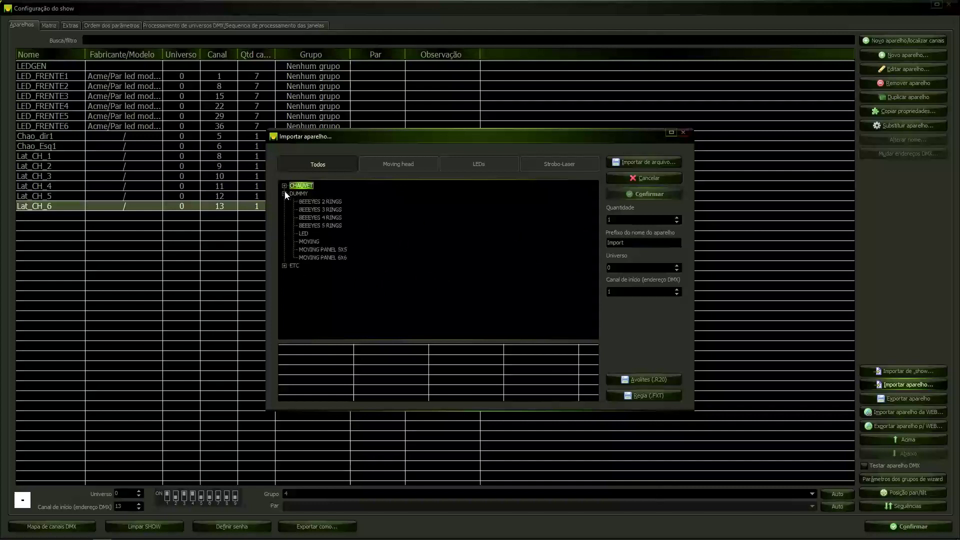
left_click(285, 194)
left_click(284, 186)
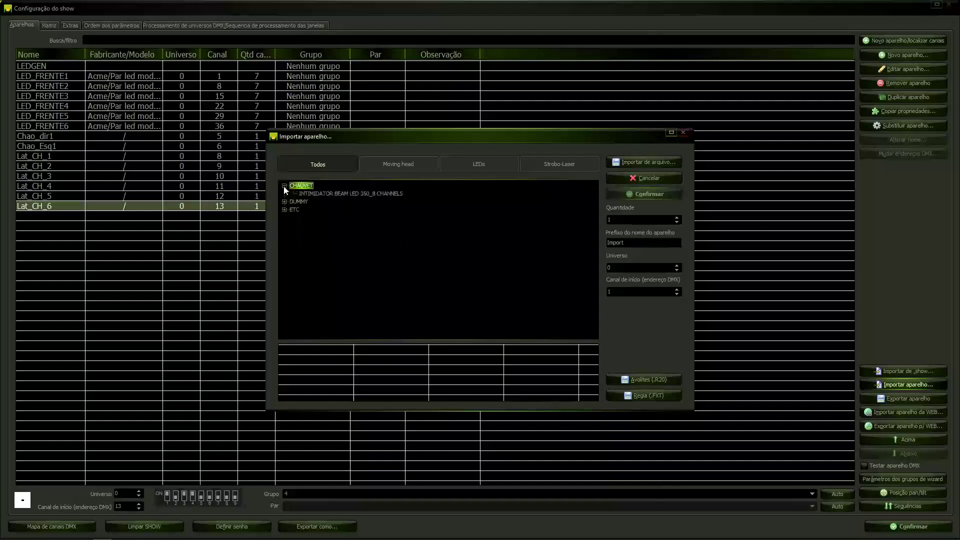
left_click(284, 185)
left_click(284, 202)
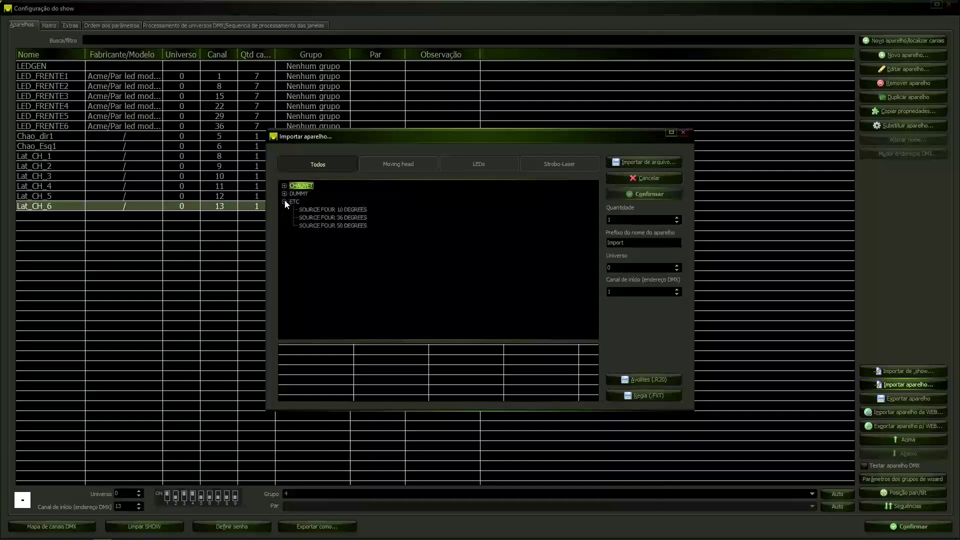
left_click(284, 201)
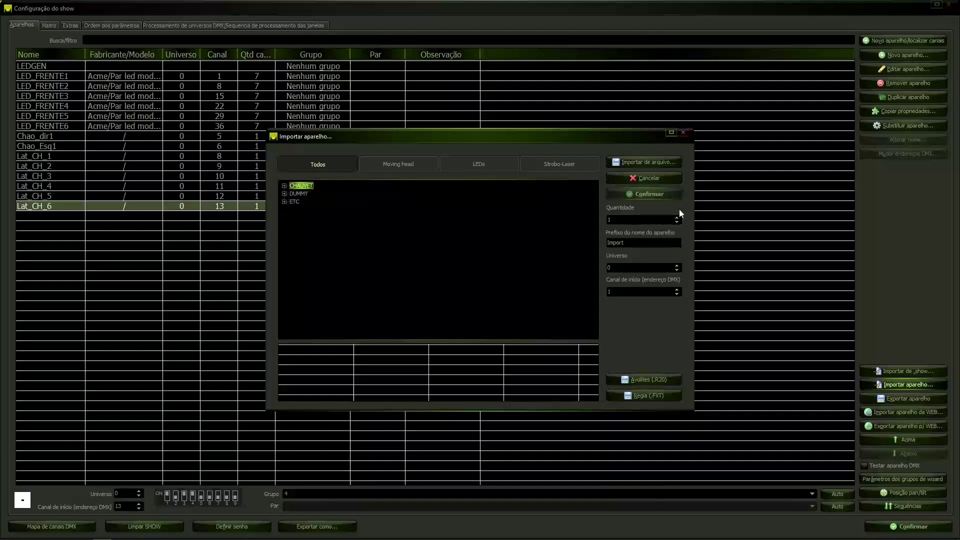
left_click(677, 178)
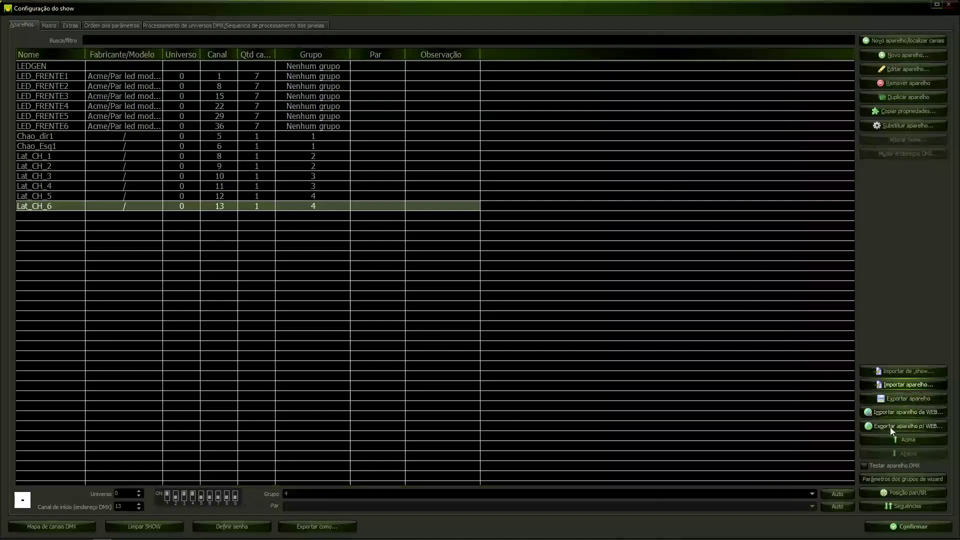
Open the web fixture library and examine its manufacturer groups from ETC through GENERIC LED STRIP
left_click(886, 412)
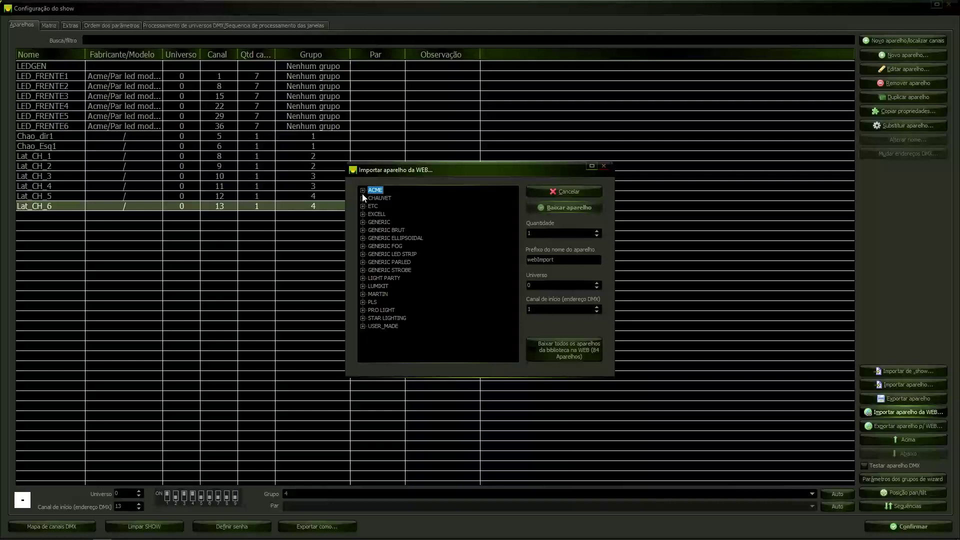
left_click(363, 206)
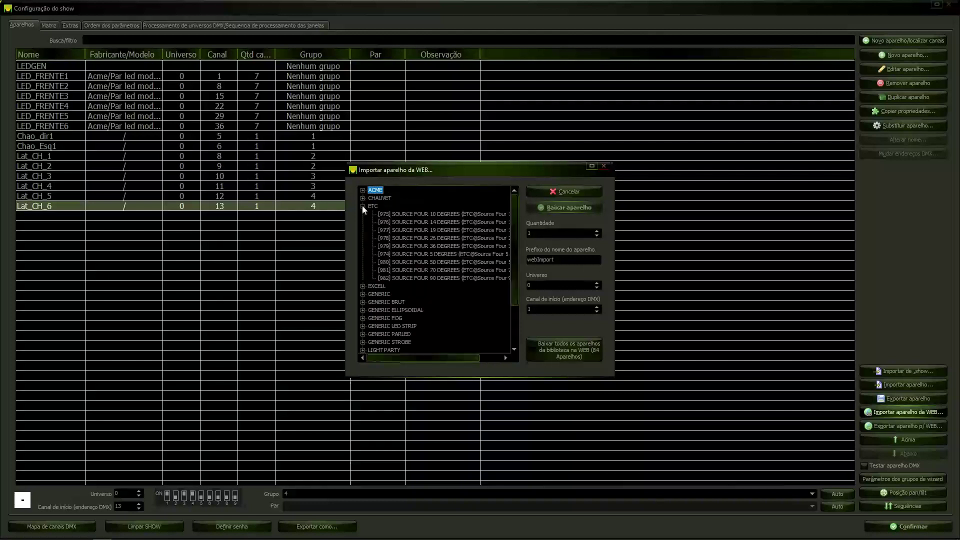
left_click(362, 206)
left_click(363, 214)
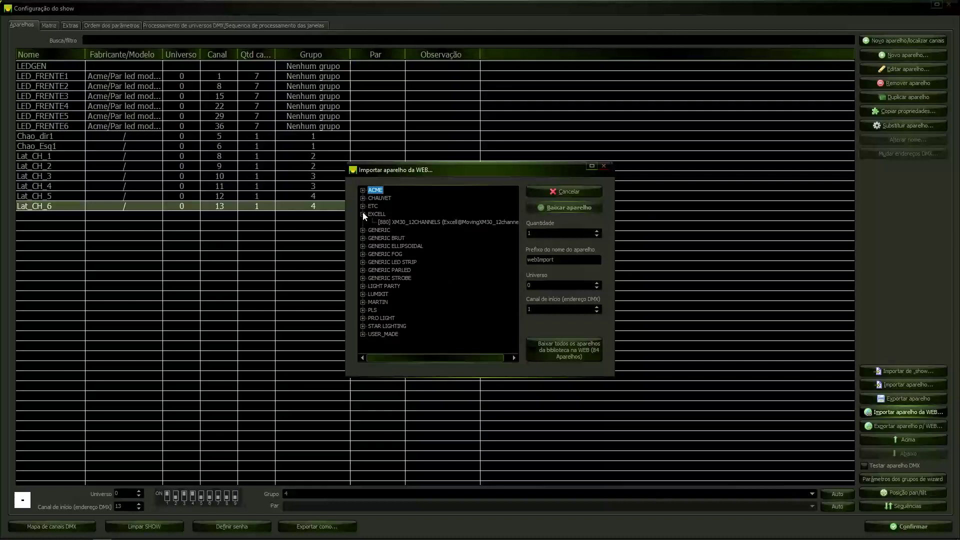
left_click(362, 214)
left_click(363, 222)
left_click(363, 222)
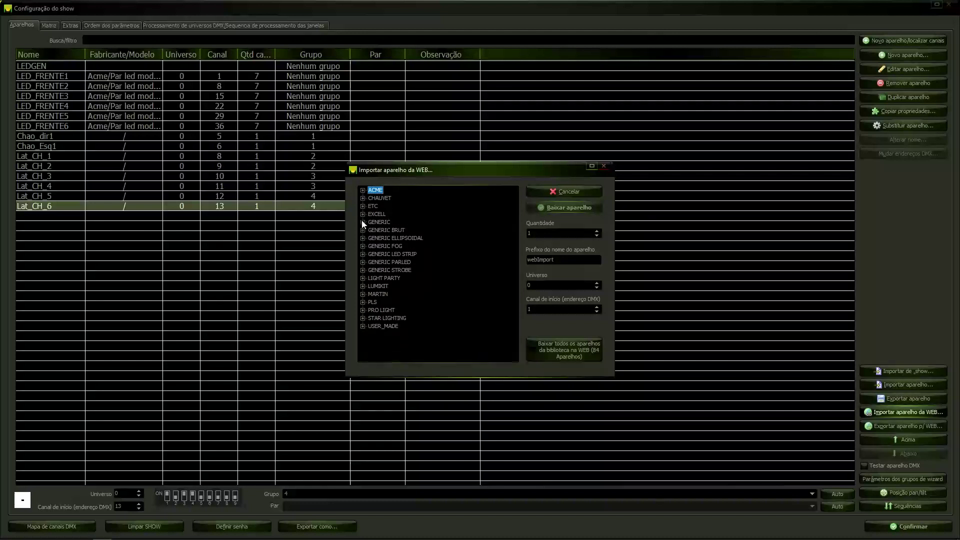
left_click(362, 229)
left_click(363, 230)
left_click(363, 238)
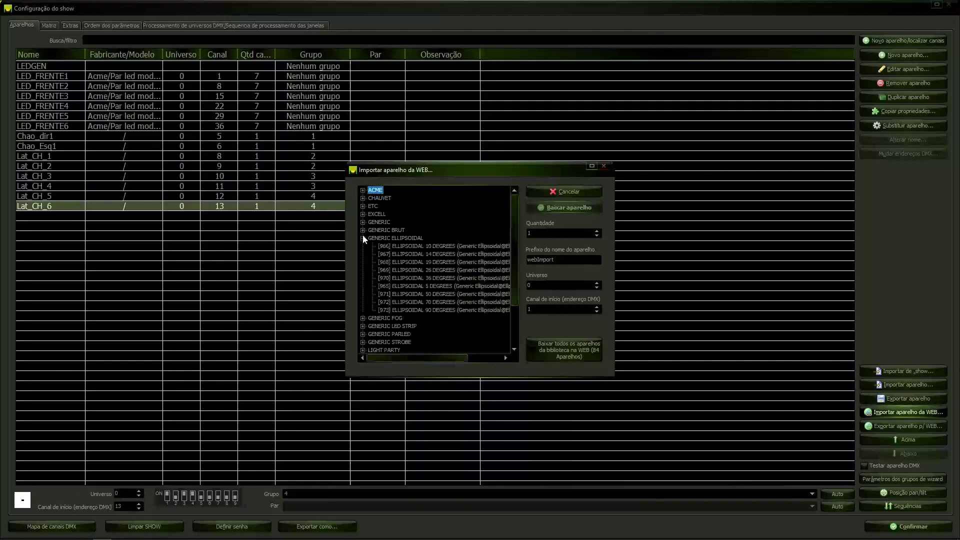
left_click(363, 238)
left_click(362, 246)
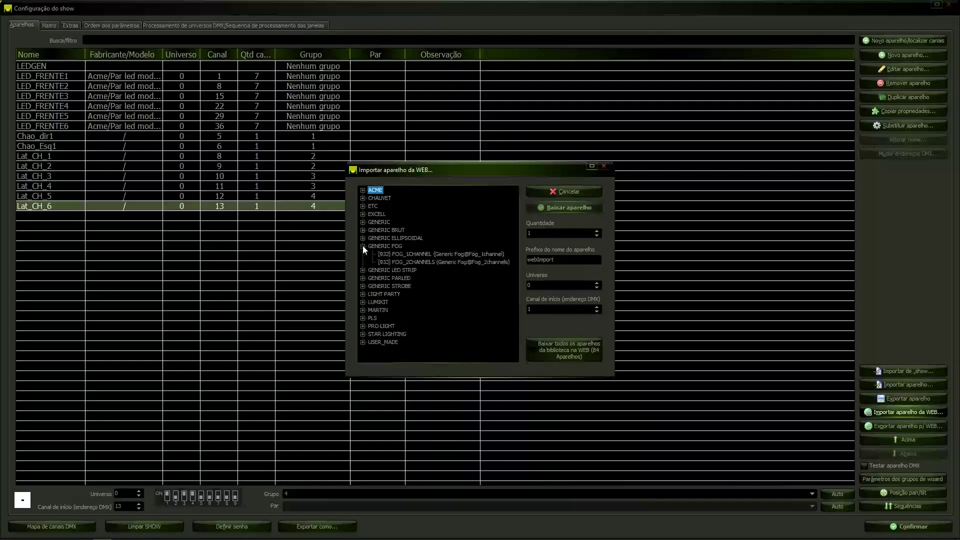
left_click(362, 246)
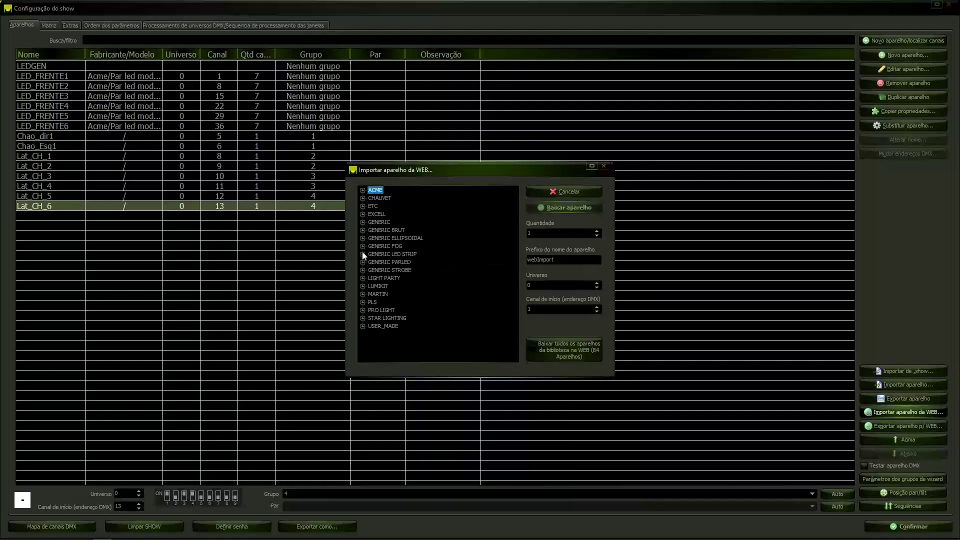
left_click(363, 254)
left_click(363, 254)
Choose BRUT_2X2_1CHANNEL from the GENERIC BRUT group, with name prefix Brut and DMX start channel 20
left_click(363, 230)
left_click_drag(468, 358, 469, 302)
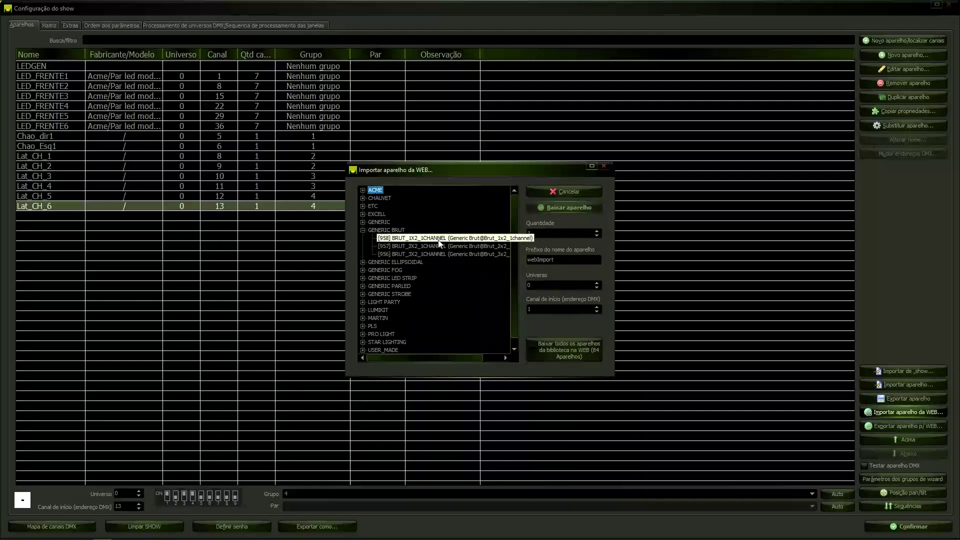
left_click(407, 247)
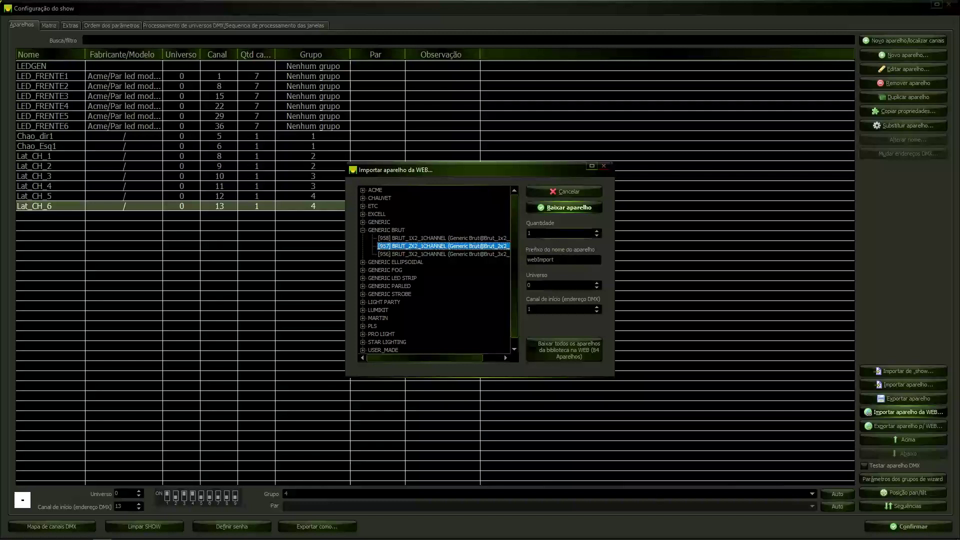
left_click(560, 233)
key("Tab")
type("Brut")
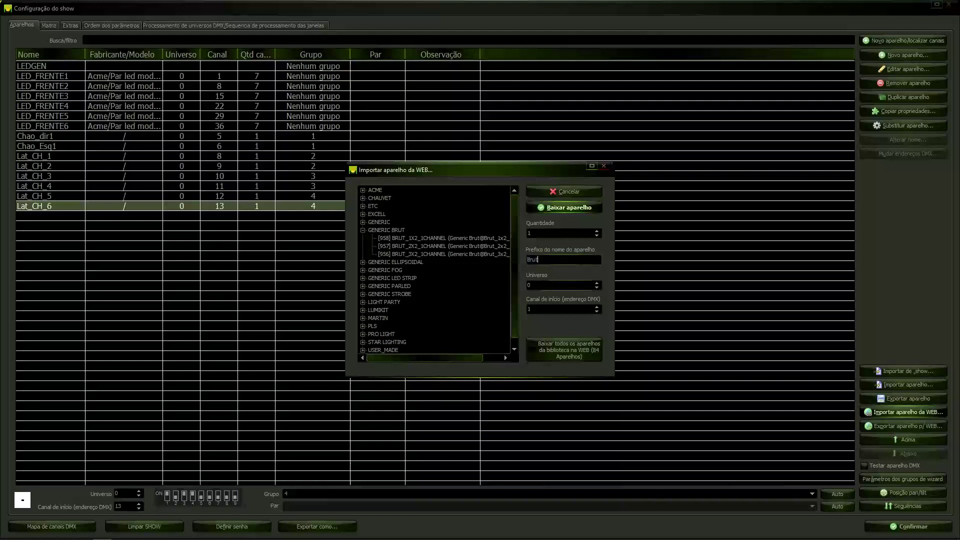
key("Tab")
key("Tab")
key("BackSpace")
type("20")
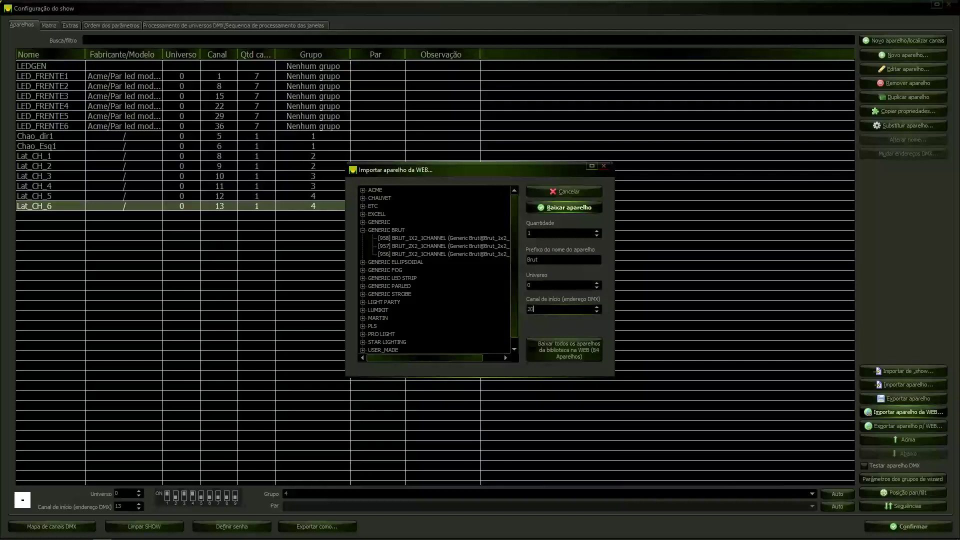
Set the import quantity to 4 and download the Brut fixtures into the show
left_click(560, 233)
key("BackSpace")
type("4")
left_click(568, 207)
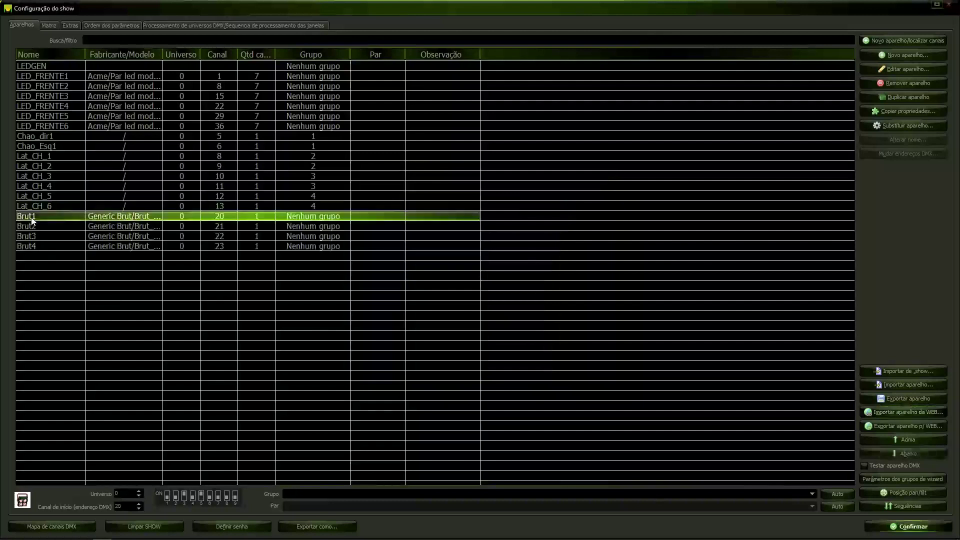
Examine Brut1's basic settings, parameters and channel description in the fixture editor, and close it without changes
double_click(31, 218)
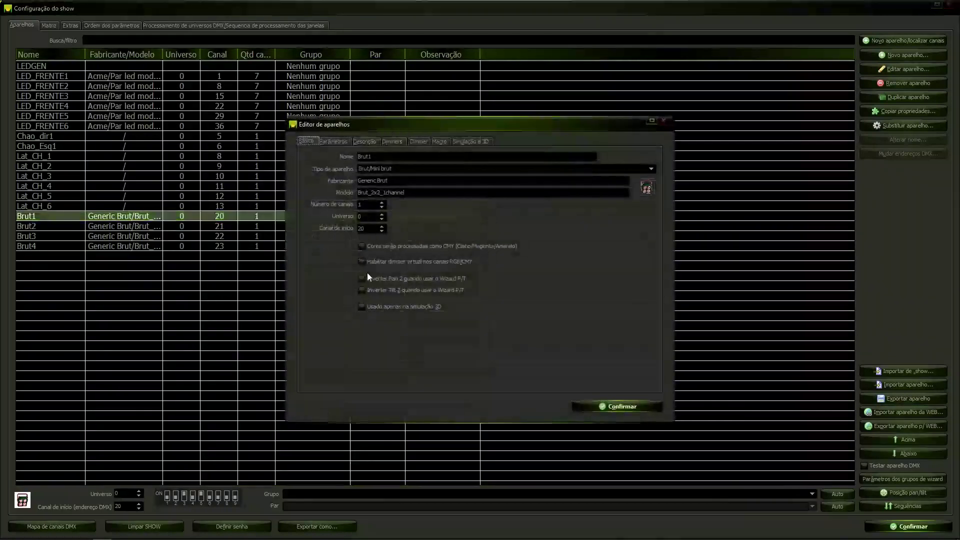
left_click(333, 142)
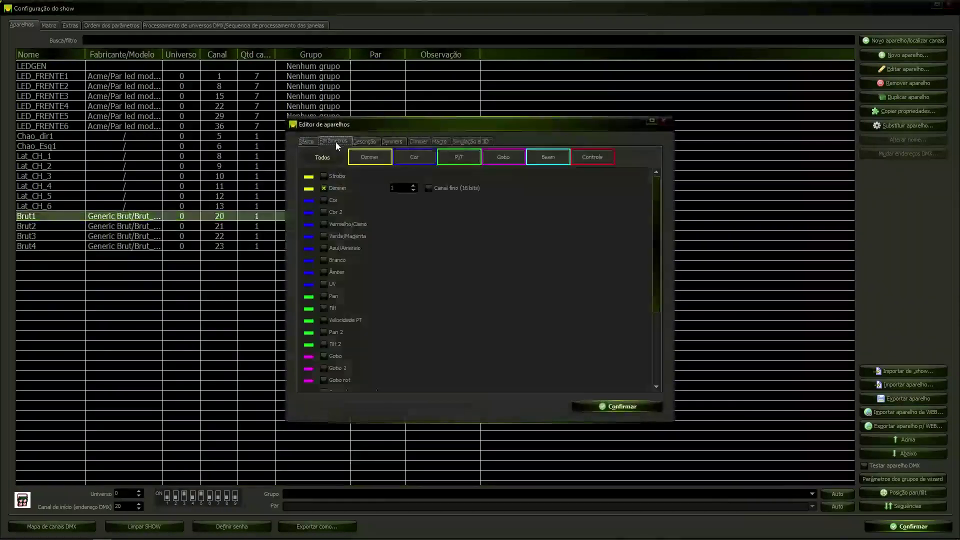
left_click(364, 142)
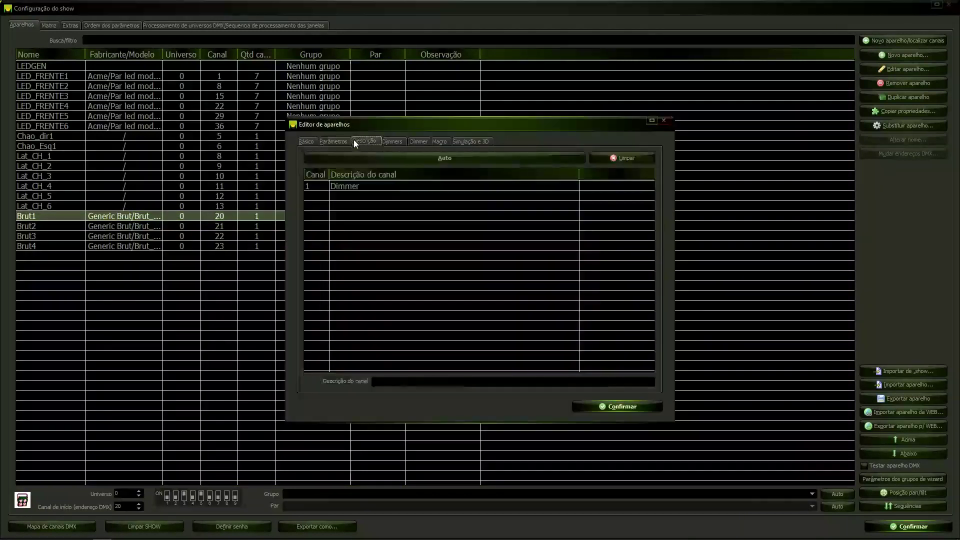
left_click(335, 141)
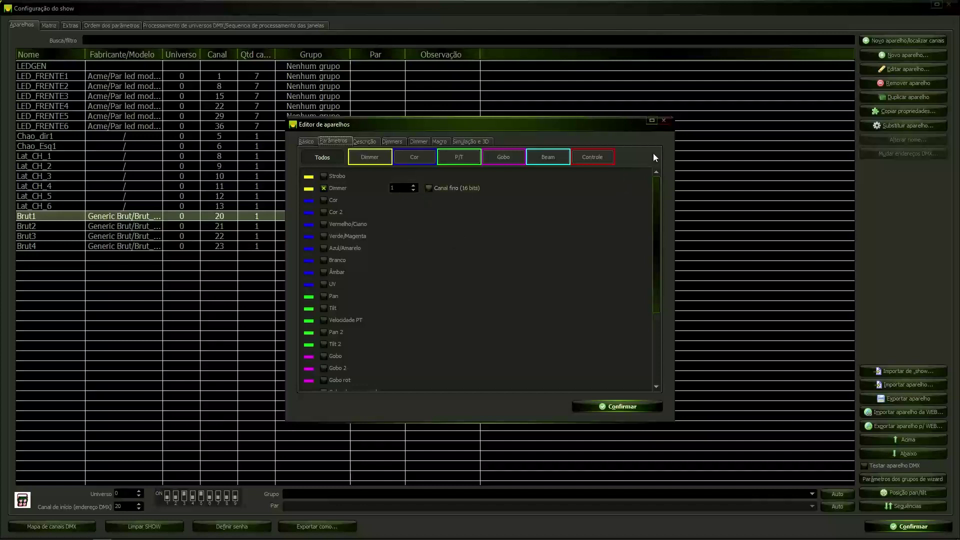
left_click(664, 121)
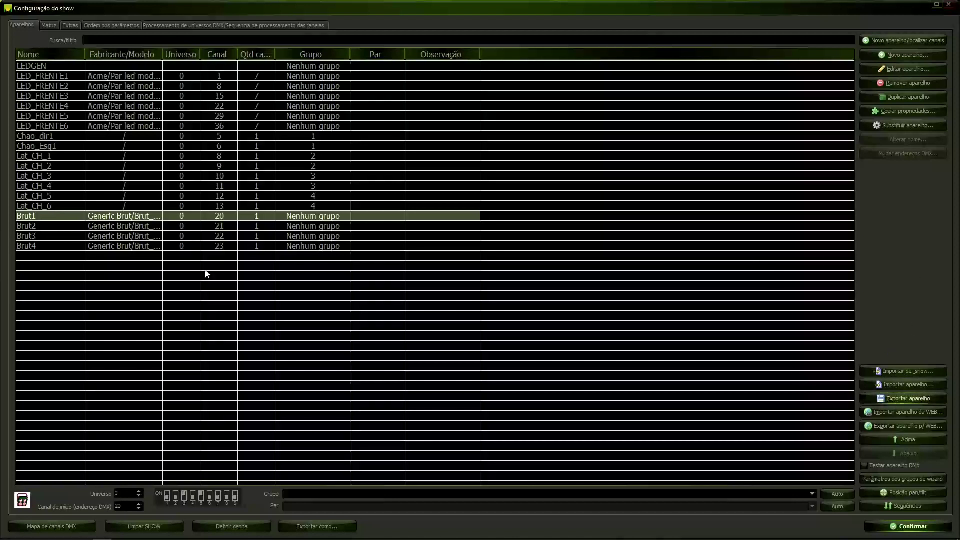
Export the LED_FRENTE1 fixture to the fixtures folder as "LED genérica"
left_click(42, 79)
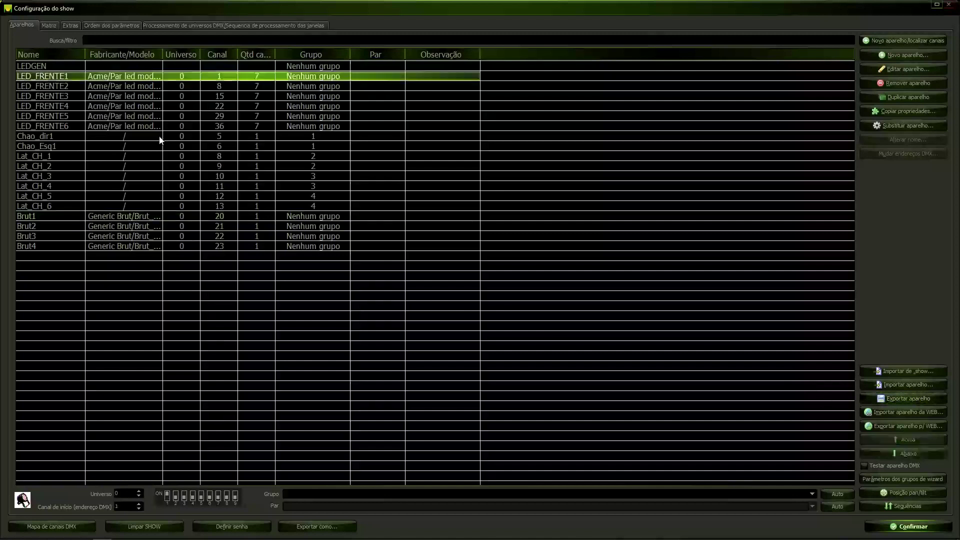
left_click(906, 398)
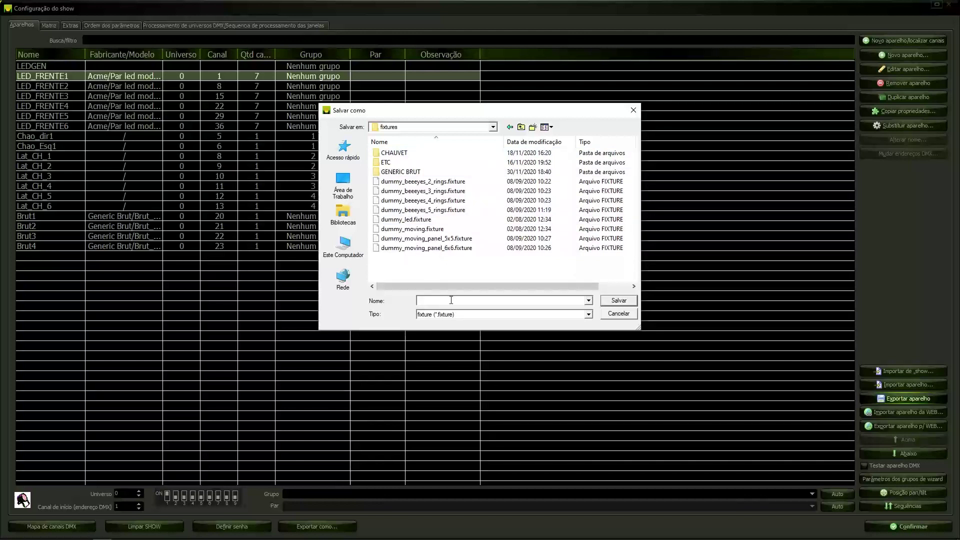
left_click(451, 300)
type("LED genérica")
left_click(613, 304)
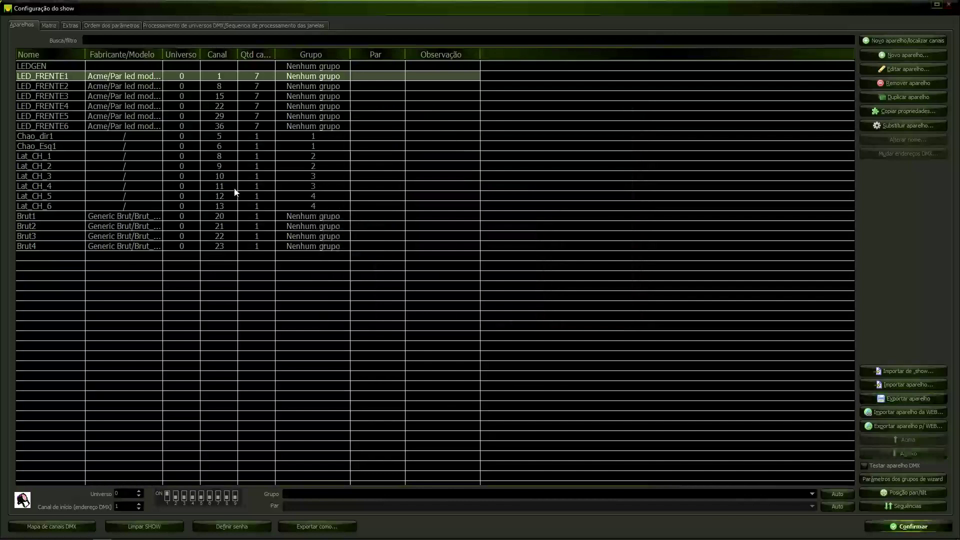
Import one fixture into the show from the file LED genérica.fixture
left_click(901, 386)
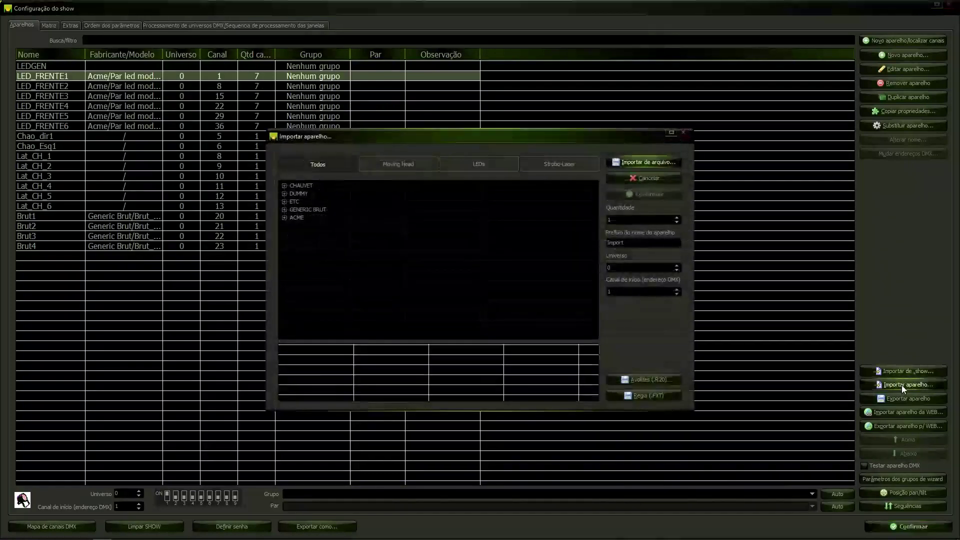
left_click(631, 162)
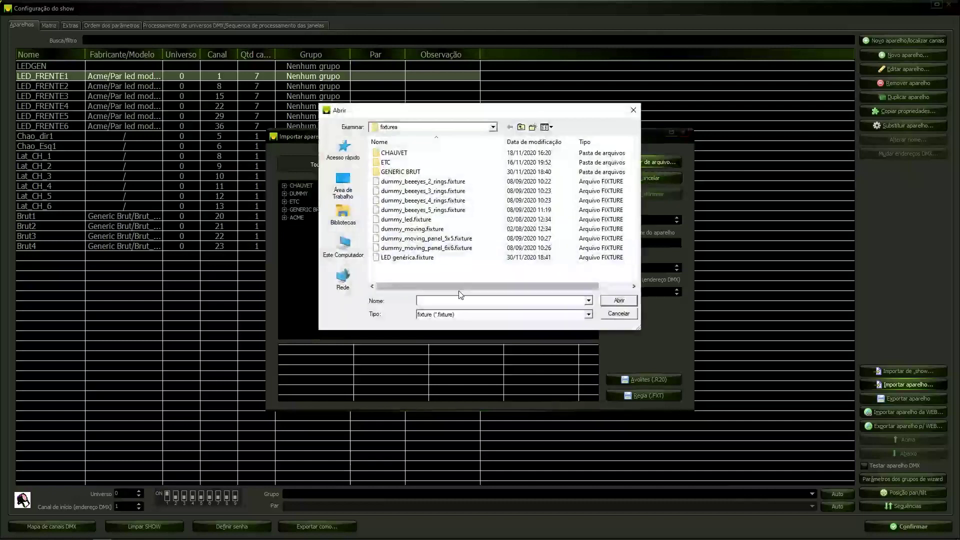
double_click(408, 258)
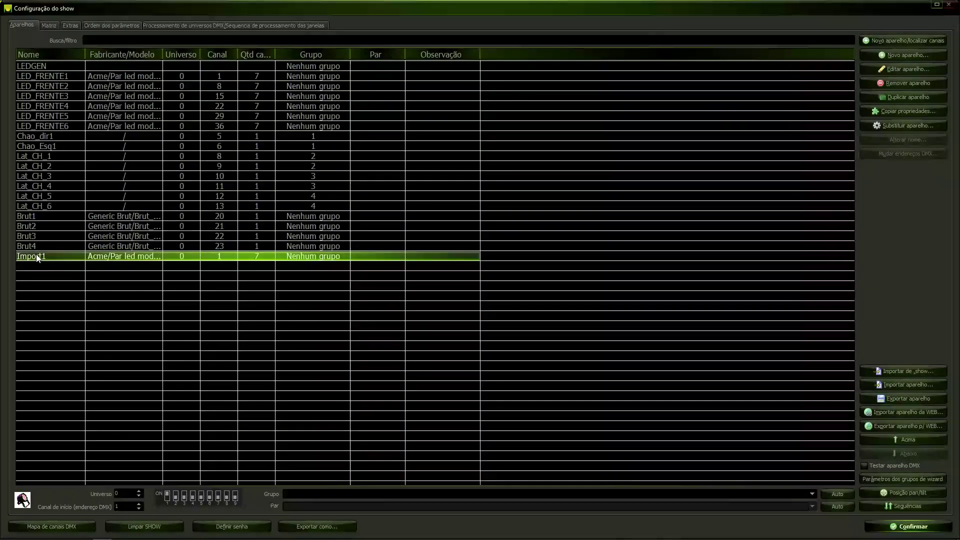
Rename the imported LED fixture to Led_ct and move it up the fixture list to directly below LED_FRENTE6
double_click(351, 256)
left_click(898, 437)
left_click(898, 437)
left_click(899, 437)
left_click(898, 437)
left_click(898, 438)
left_click(899, 437)
left_click(898, 437)
left_click(899, 437)
left_click(898, 437)
left_click(898, 437)
left_click(898, 437)
left_click(898, 437)
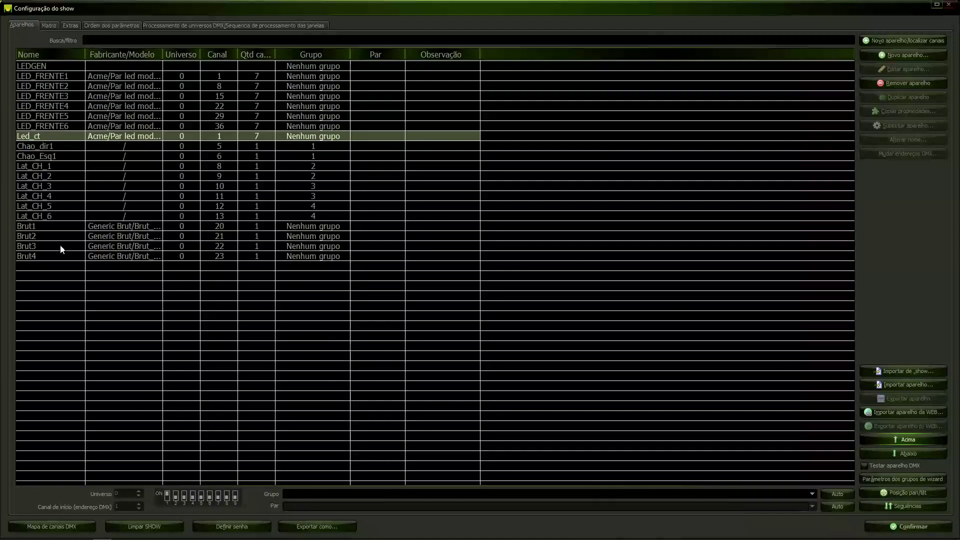
Enable DMX fixture testing, step through the LED fixtures from LED_FRENTE1 to Led_ct and back, and turn testing off
left_click(865, 465)
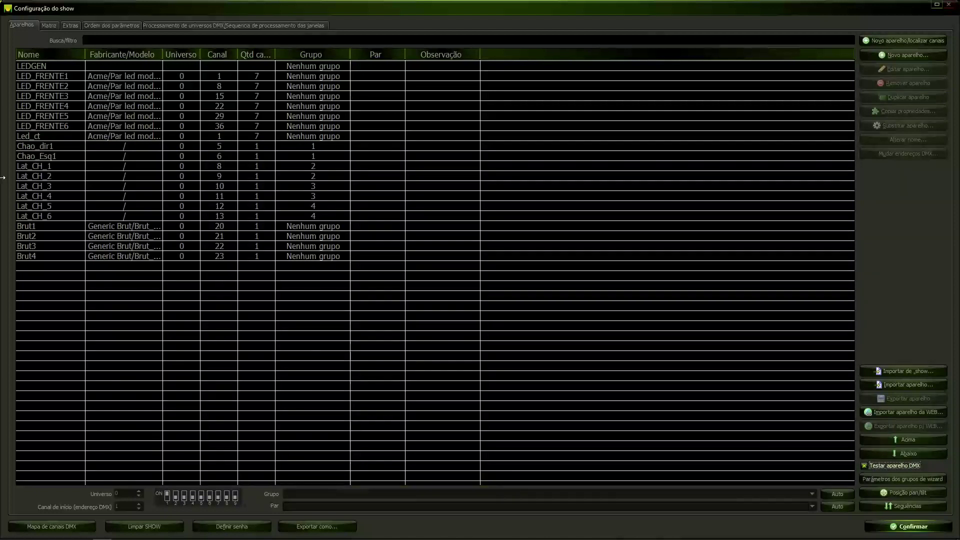
left_click(64, 78)
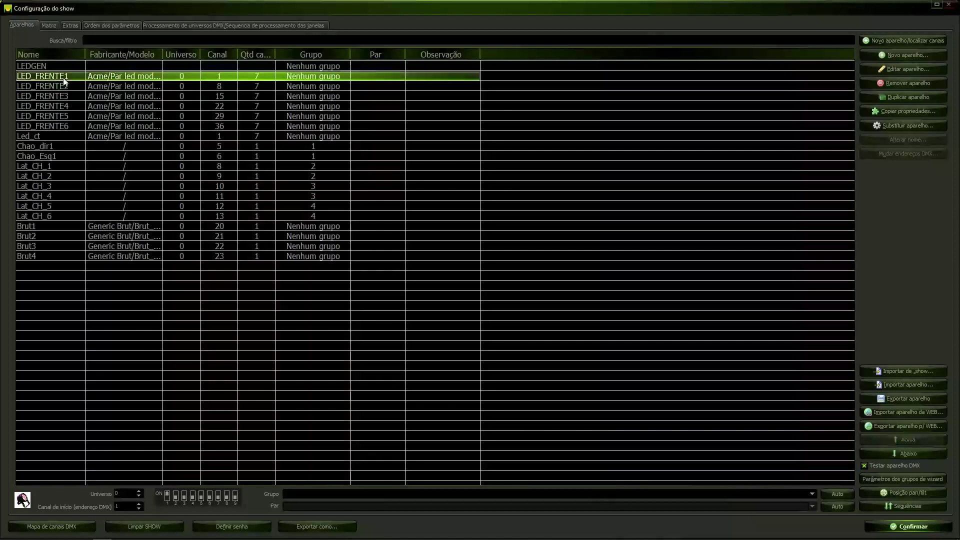
key("Down")
key("Down")
key("Down")
key("Down")
key("Down")
key("Down")
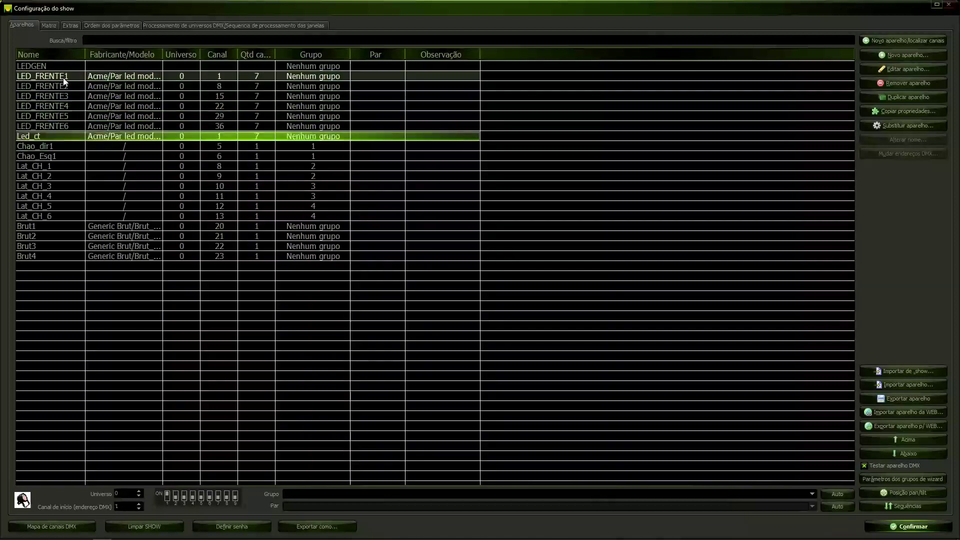
key("Up")
key("Up")
key("Up")
key("Up")
key("Up")
key("Up")
key("Up")
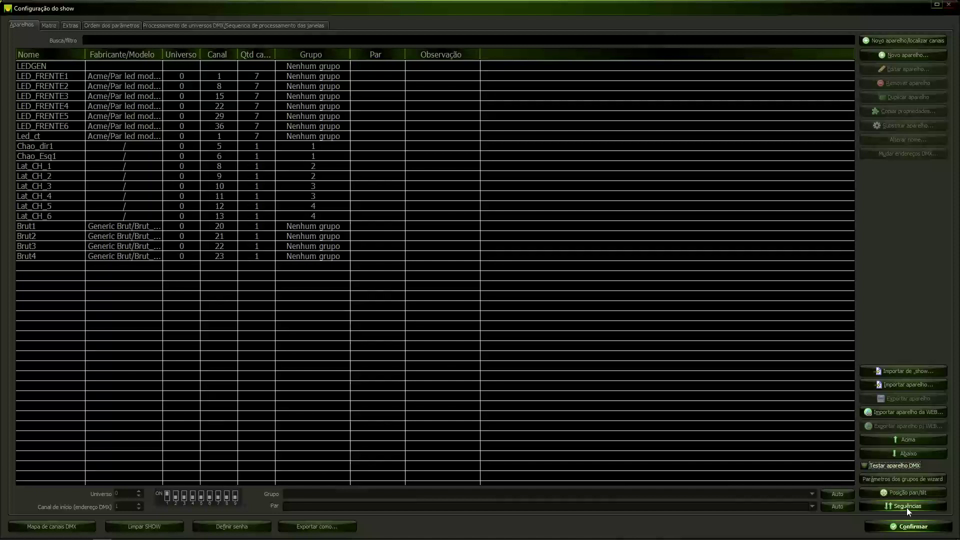
left_click(97, 279)
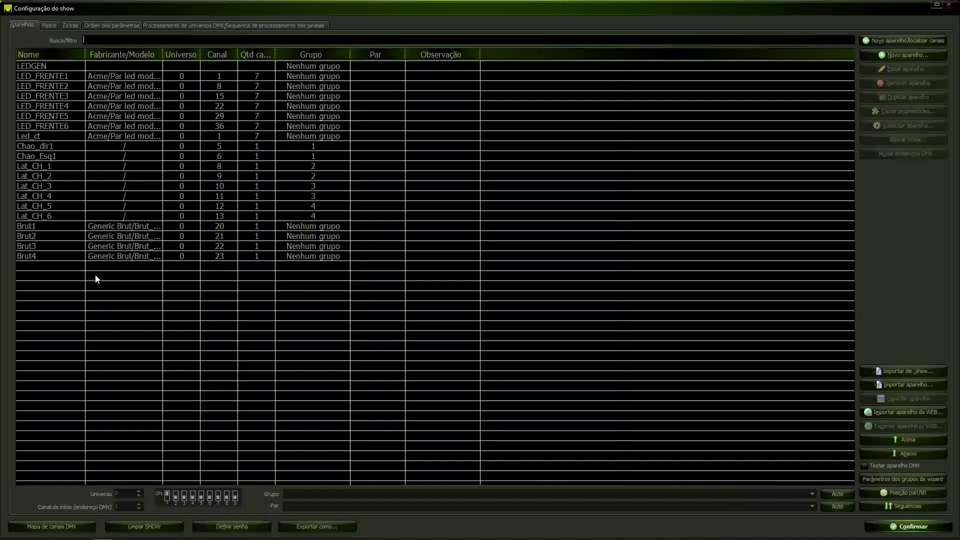
Examine the show's matrix, extras with the Master/Sub Dimmer/strobo column widened, parameter order, and DMX universe and window processing settings
left_click(50, 25)
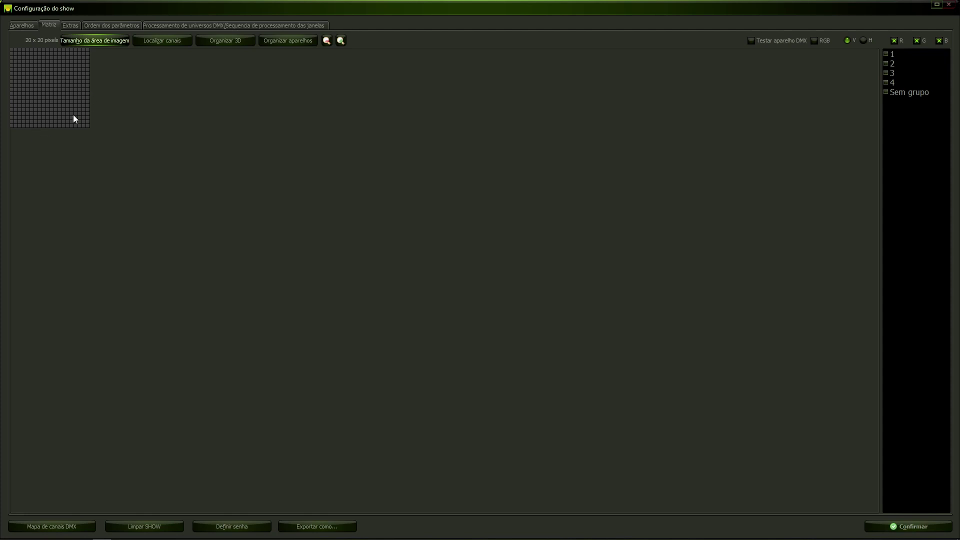
left_click(70, 25)
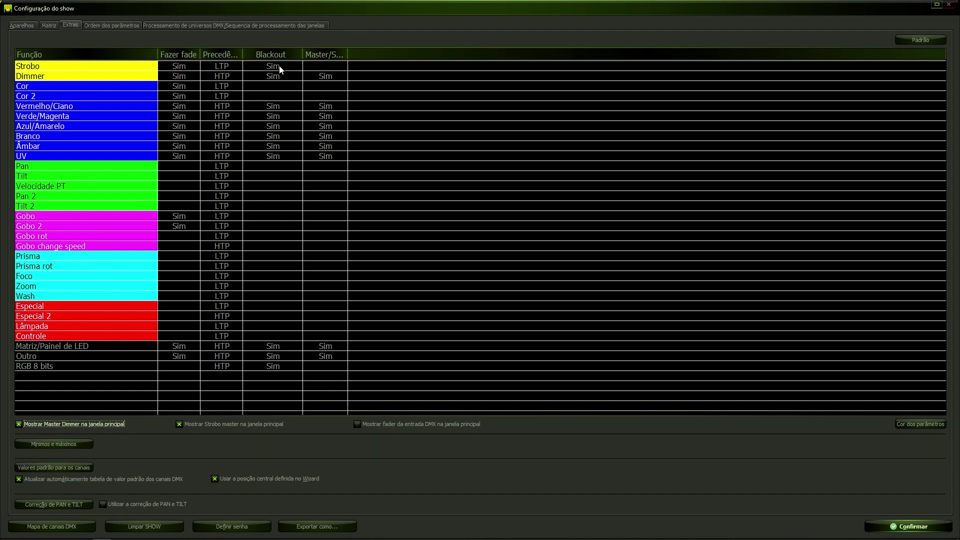
double_click(347, 54)
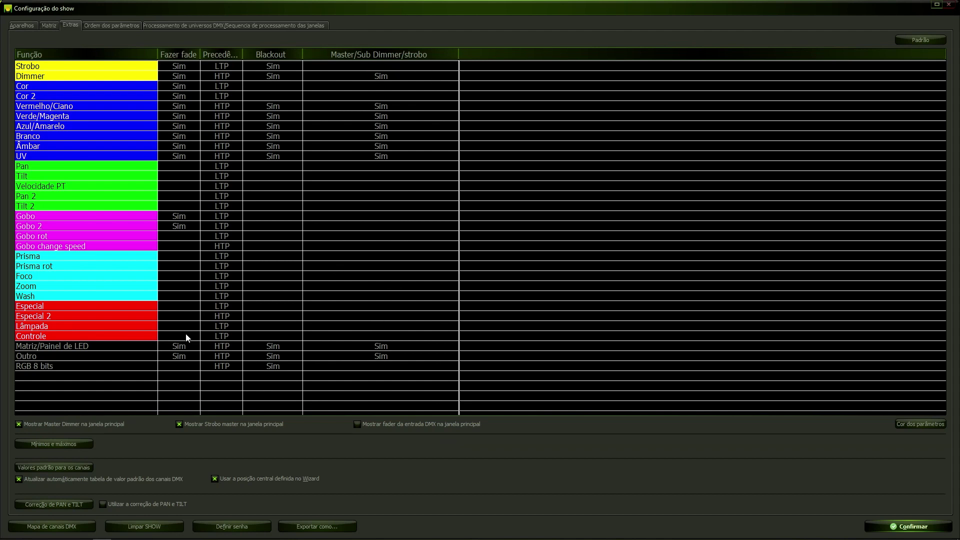
left_click(119, 26)
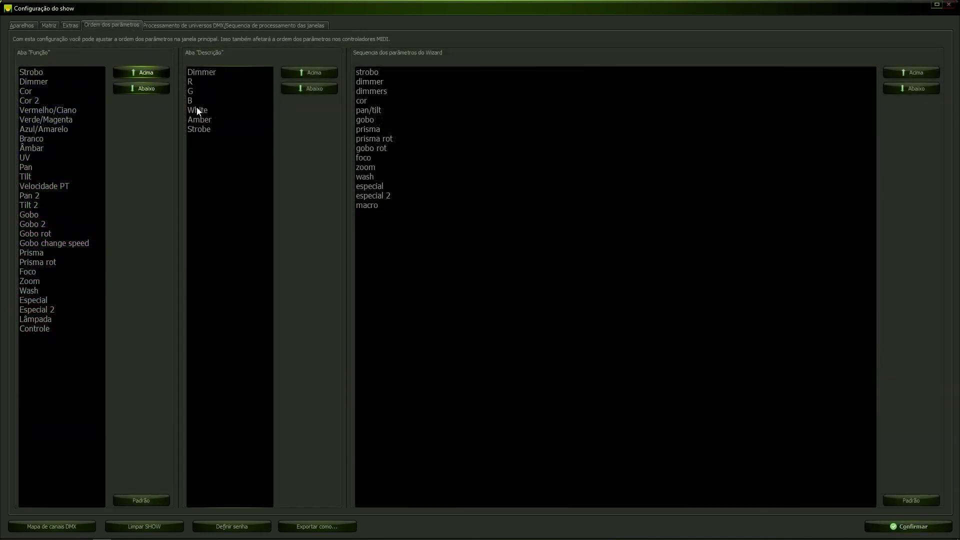
left_click(191, 25)
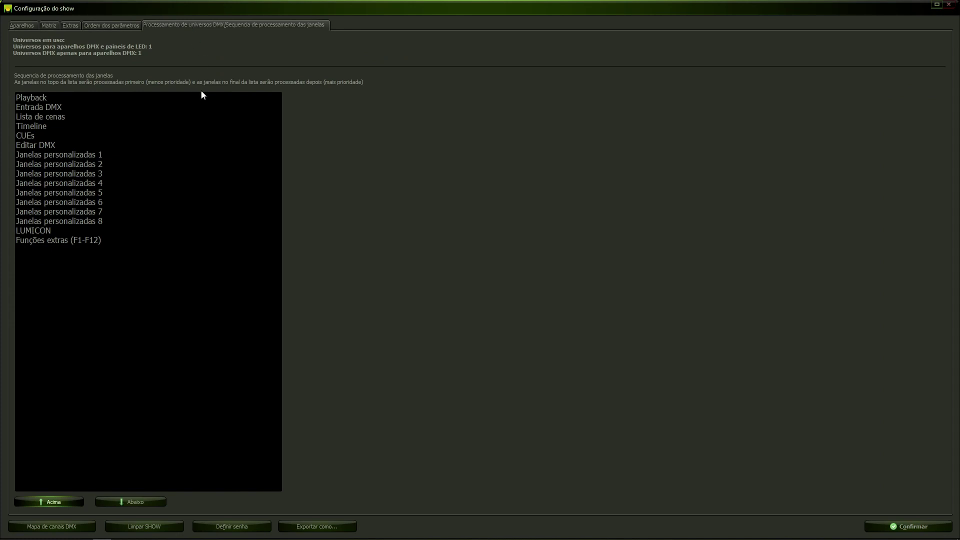